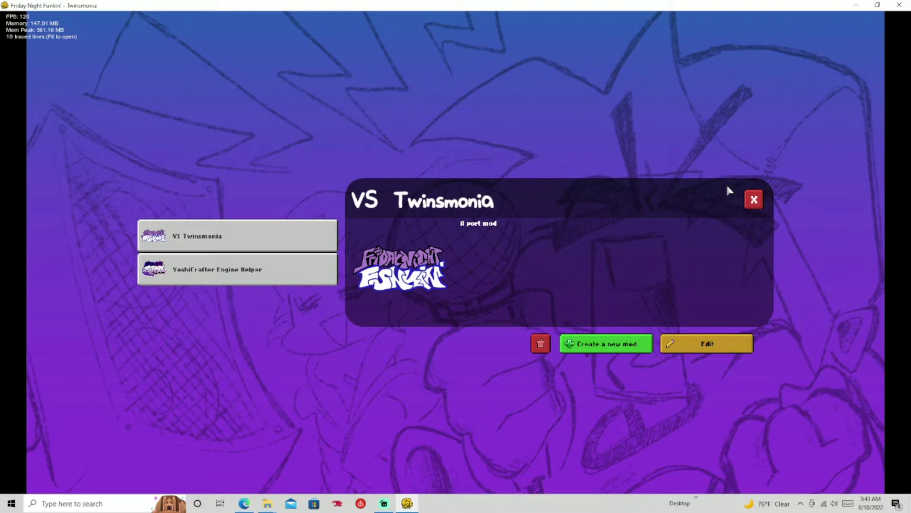
Step: Close the mod selection, enter Freeplay for VS Twinsmonia, and open a song in the chart editor
click(749, 203)
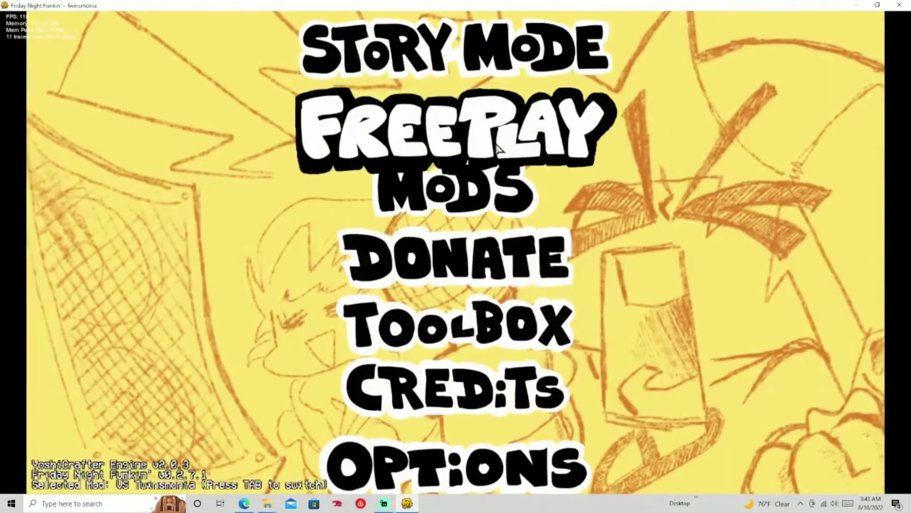
click(489, 149)
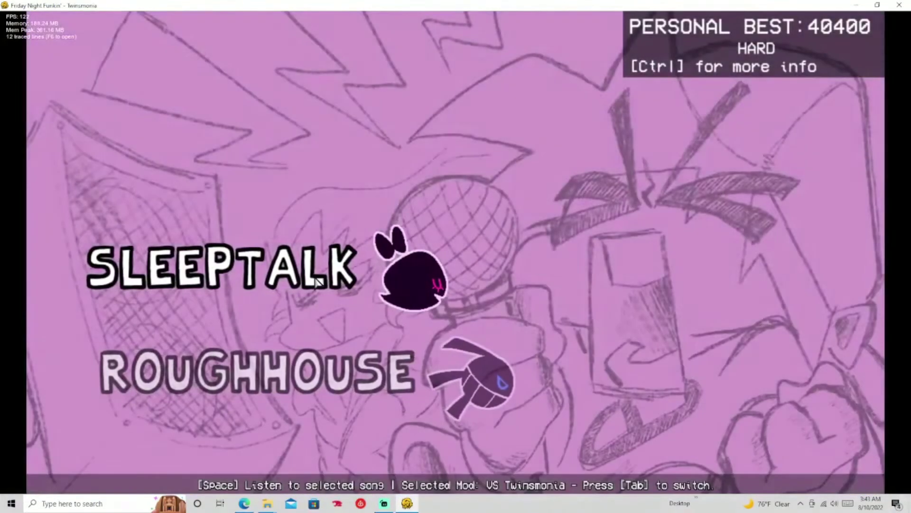
click(316, 278)
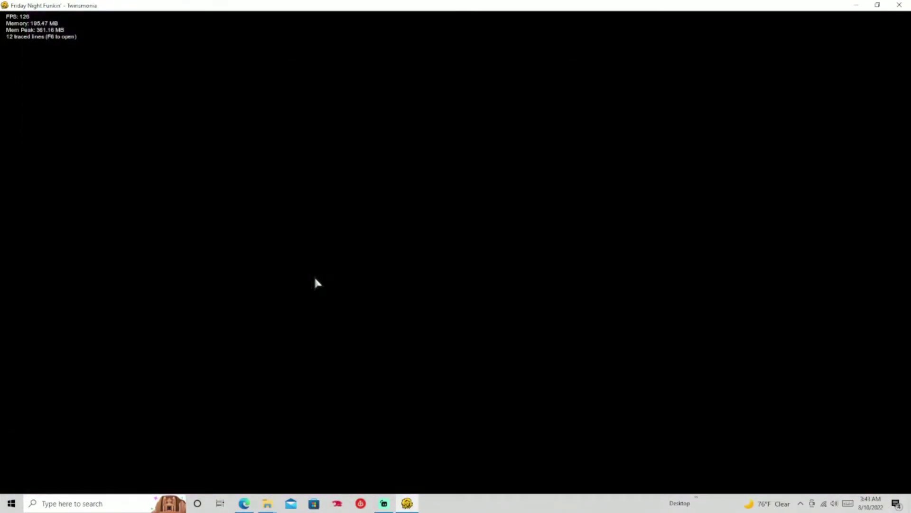
key(minus)
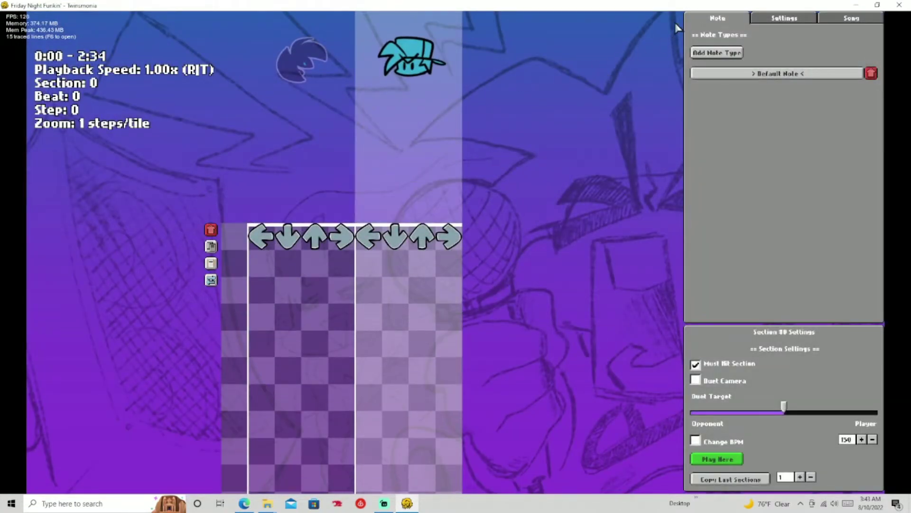
Step: Browse the available note types, add YoshiCrafter Engine Helper's Alt Anim Note to the chart, and remove it again
click(712, 54)
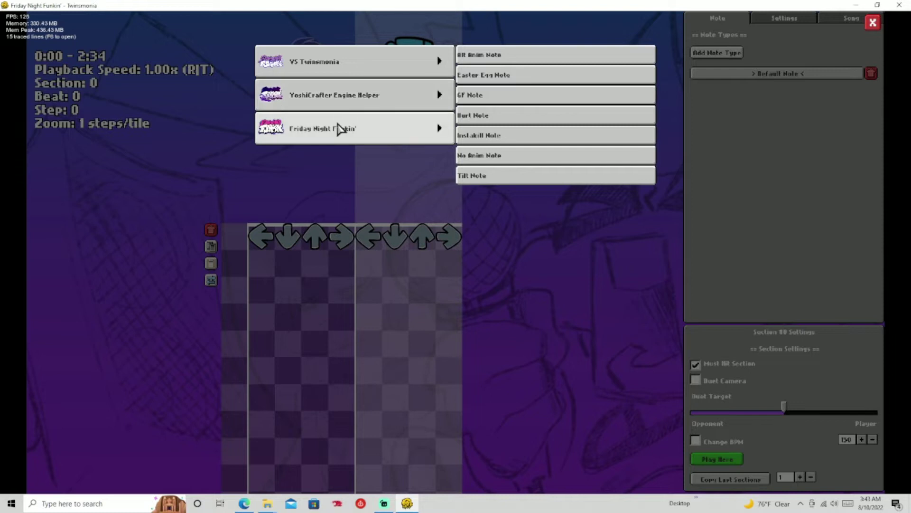
click(322, 137)
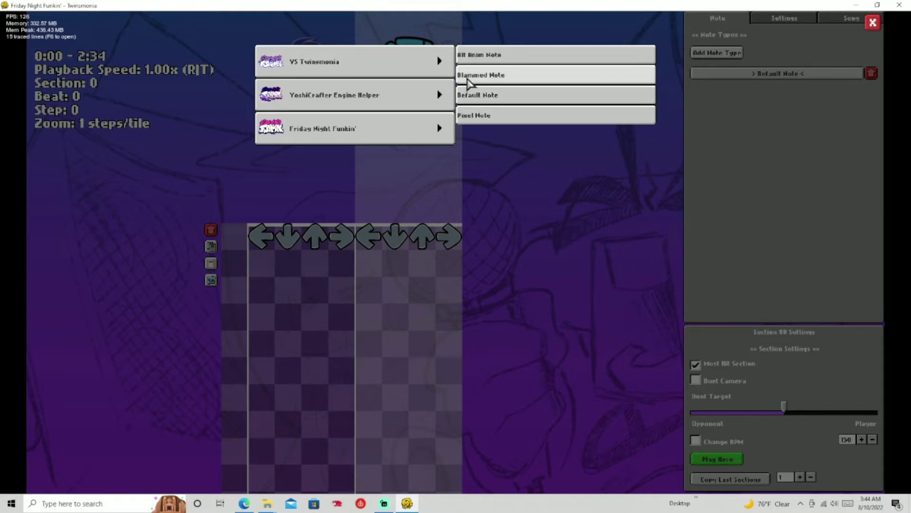
mouse_move(417, 108)
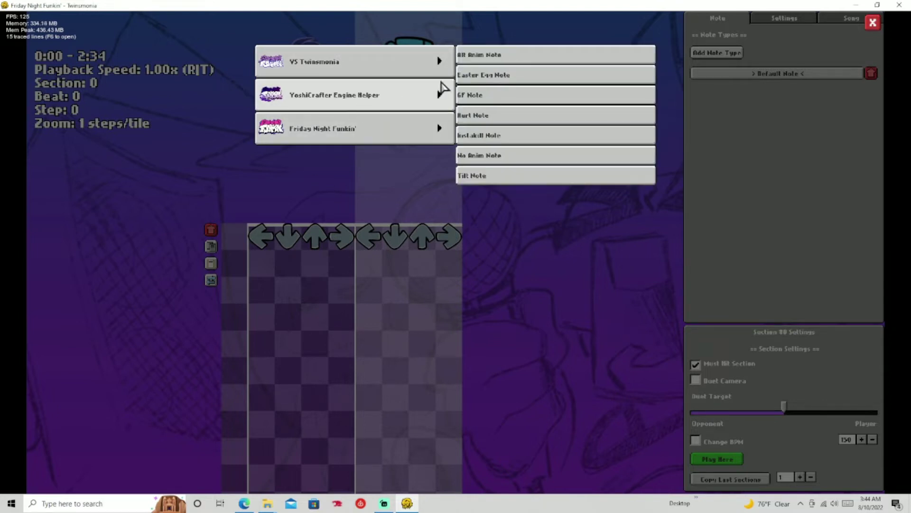
click(513, 61)
click(818, 91)
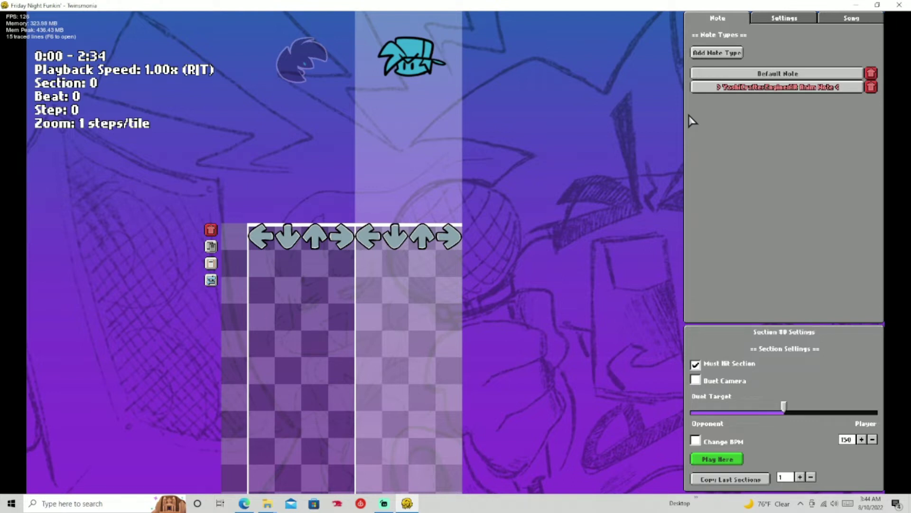
click(871, 87)
Step: Add YoshiCrafter Engine Helper's Easter Egg Note to the chart's note types and remove it again
click(732, 56)
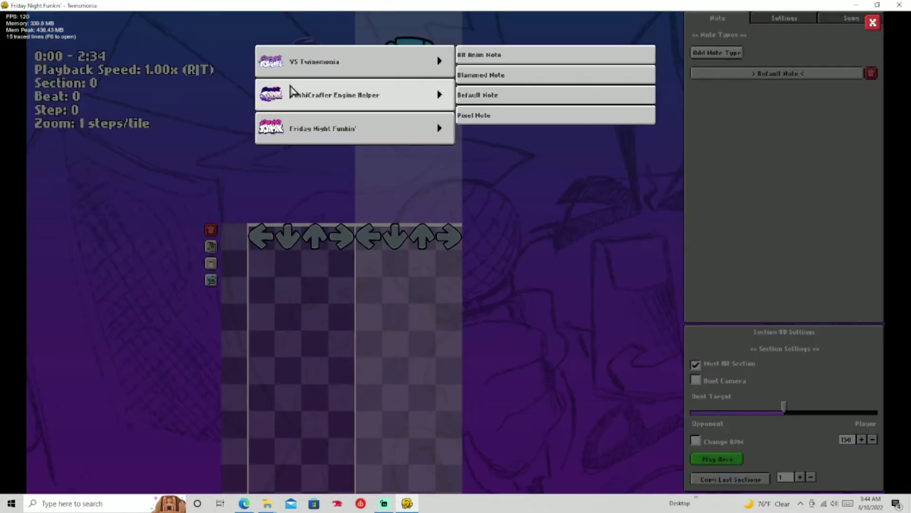
mouse_move(292, 92)
click(466, 83)
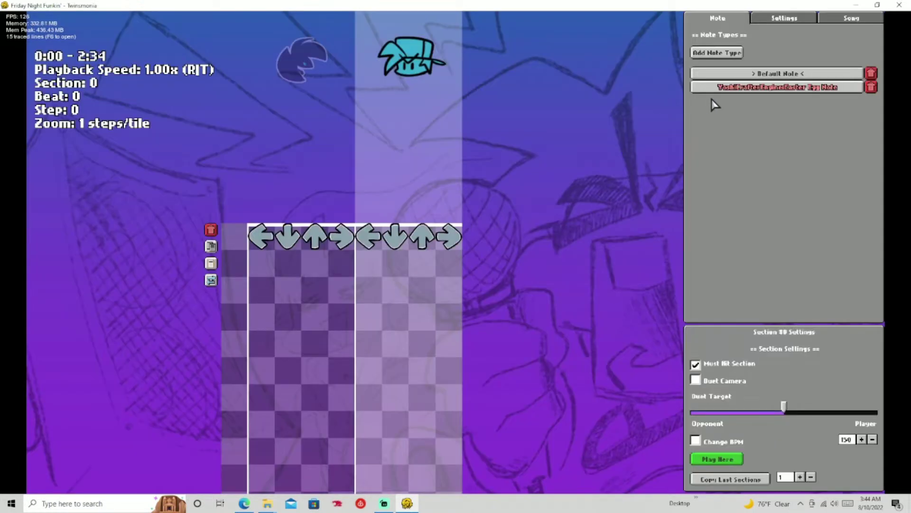
scroll(287, 229, down, 2)
scroll(313, 265, up, 2)
click(871, 87)
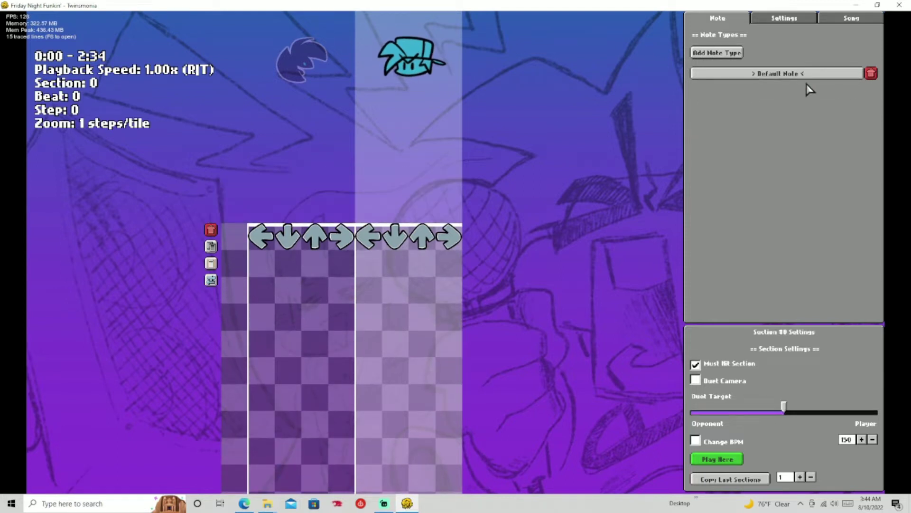
Step: Add YoshiCrafter Engine Helper's GF Note, make it the active note type, and remove it again
click(723, 54)
mouse_move(356, 93)
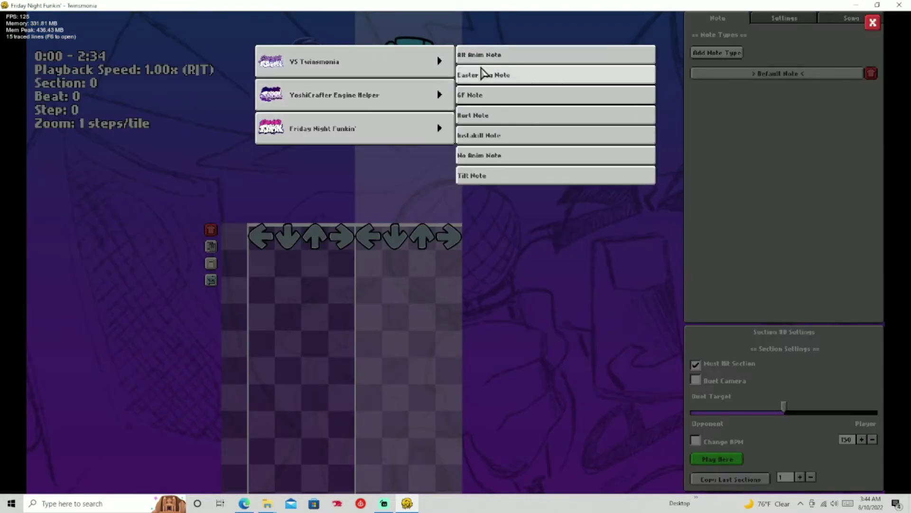
click(543, 95)
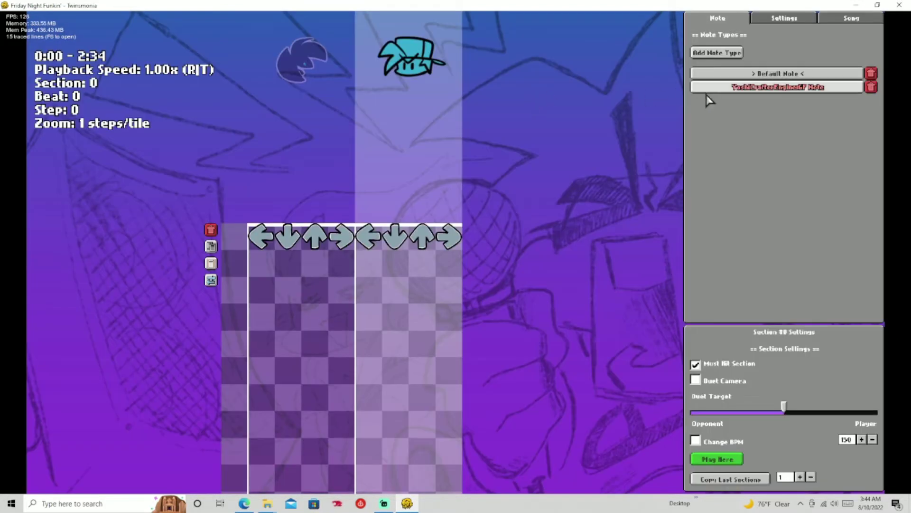
click(746, 87)
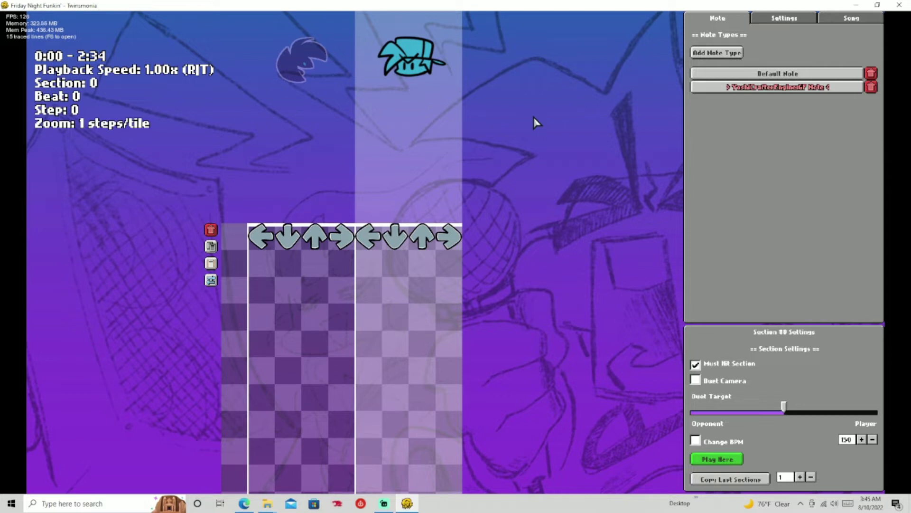
click(871, 87)
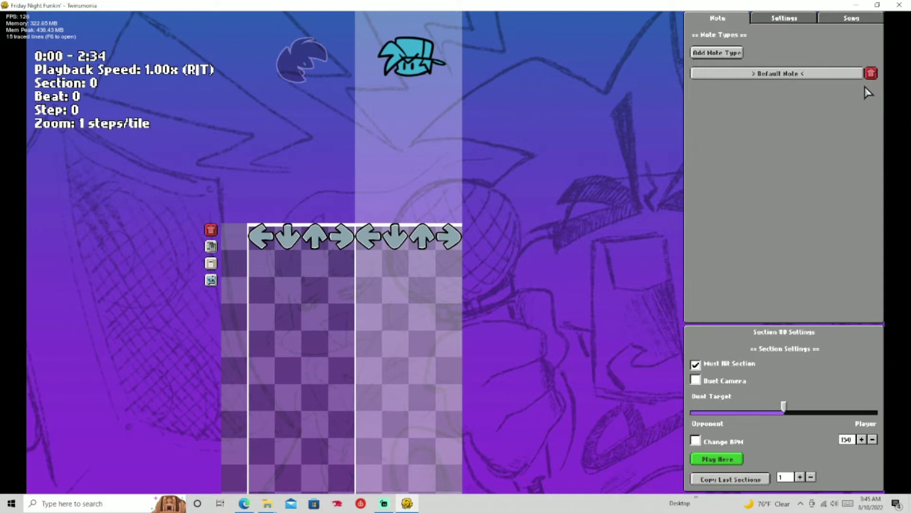
Step: Add YoshiCrafter Engine Helper's Hurt Note to the chart's note types and remove it again
click(722, 59)
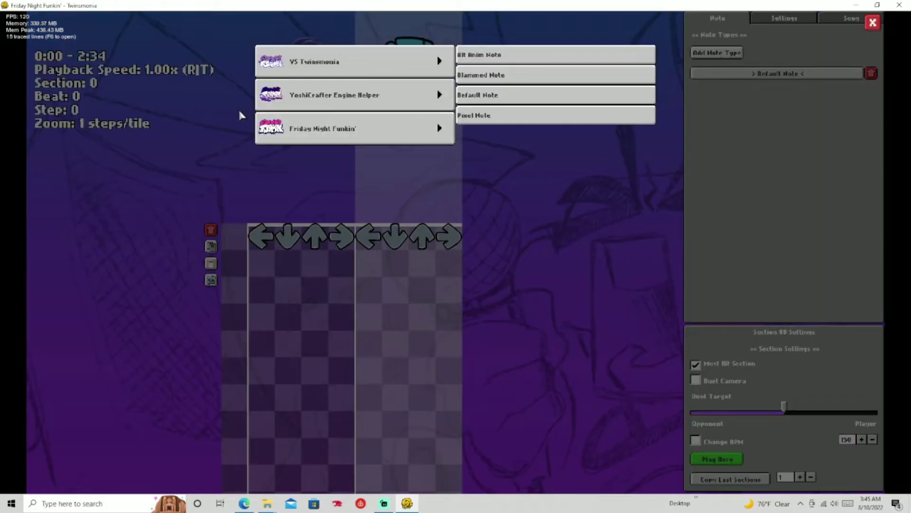
click(323, 92)
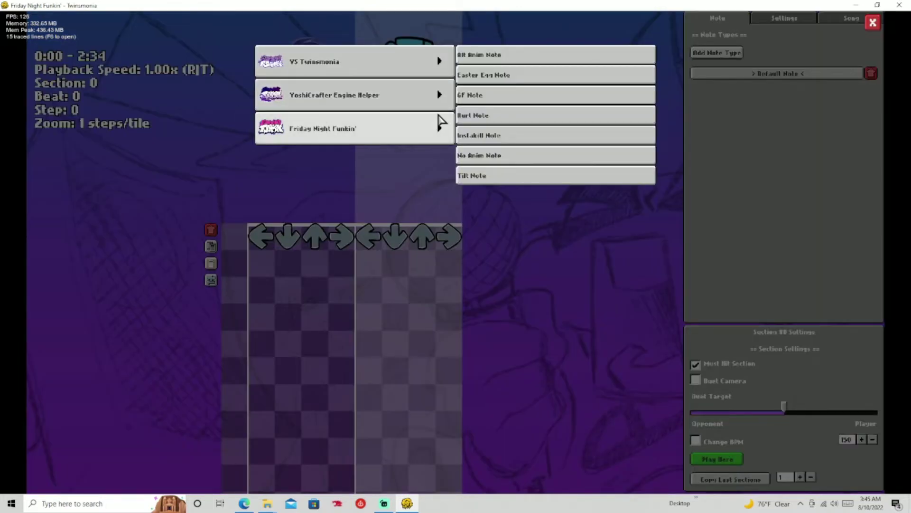
click(472, 116)
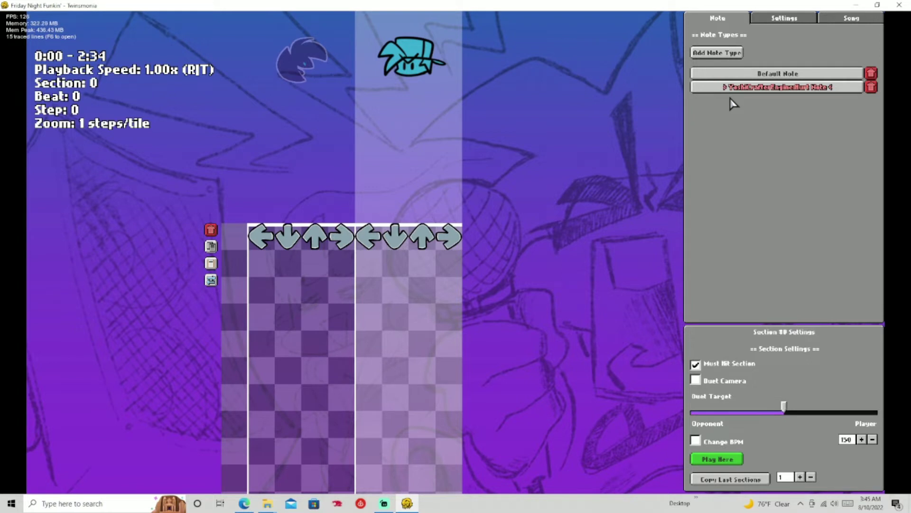
click(871, 87)
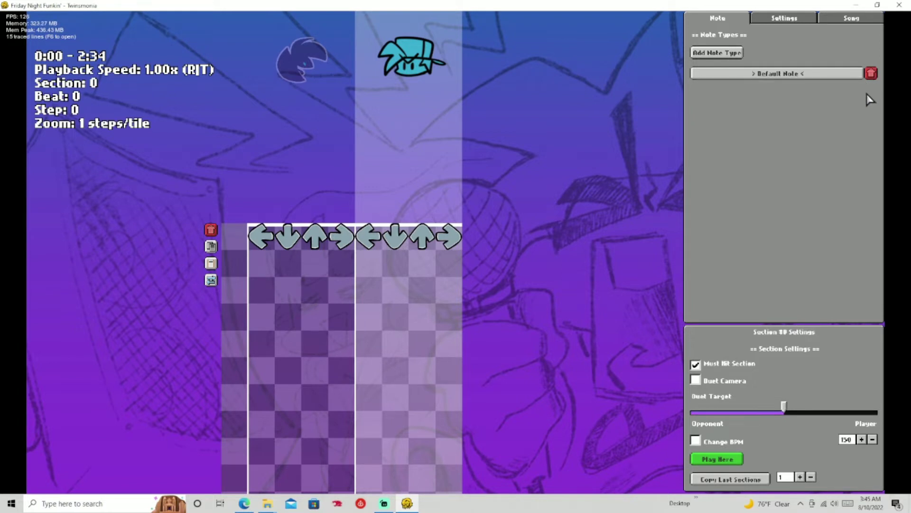
Step: Add YoshiCrafter Engine Helper's Instakill Note to the chart's note types and remove it again
click(727, 54)
mouse_move(372, 95)
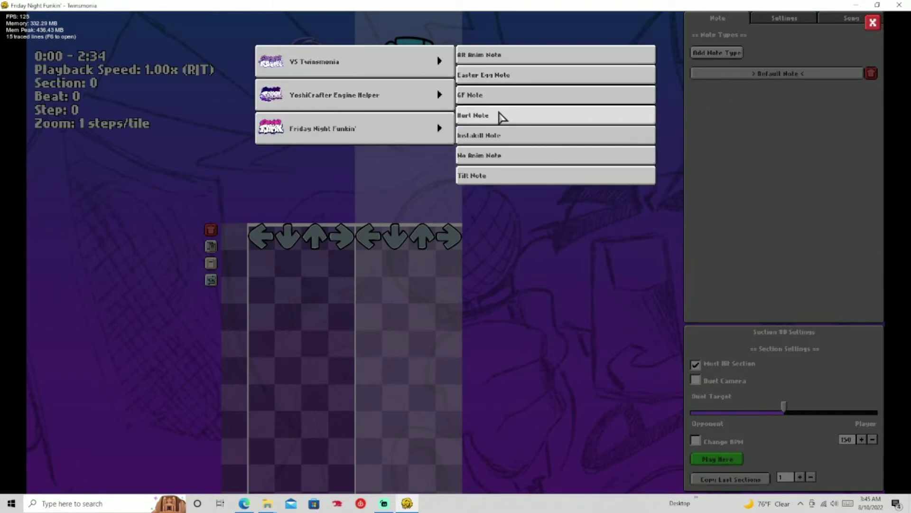
click(490, 136)
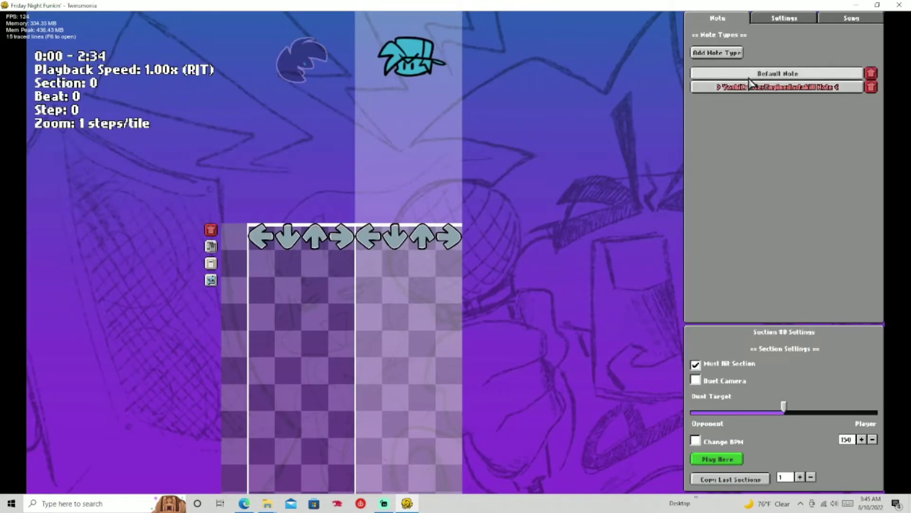
click(871, 87)
Step: Add YoshiCrafter Engine Helper's No Anim Note, make it the active note type, and remove it again
click(717, 53)
mouse_move(339, 71)
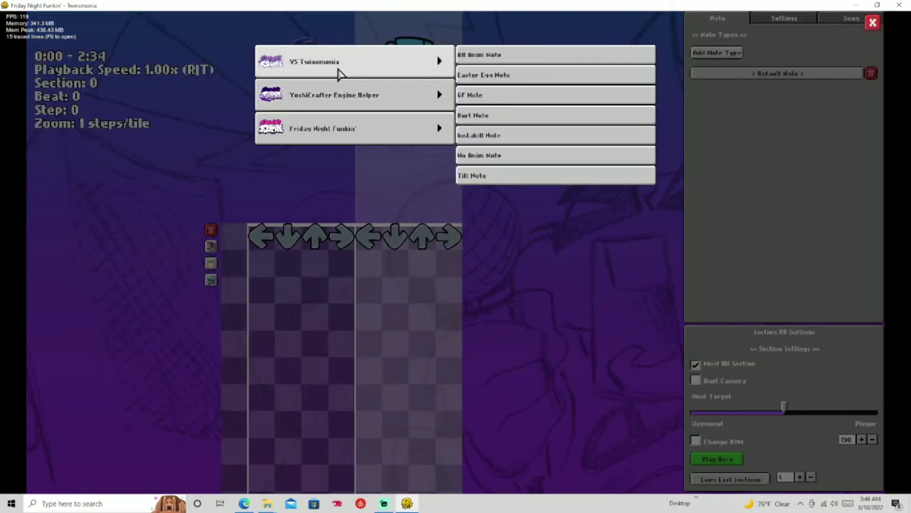
mouse_move(346, 95)
click(482, 155)
click(706, 88)
scroll(468, 238, down, 3)
scroll(401, 234, up, 3)
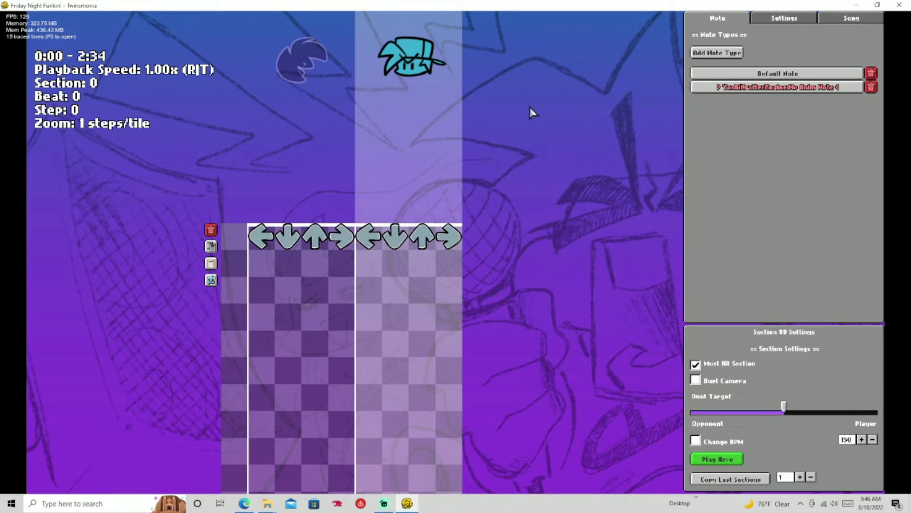
click(871, 87)
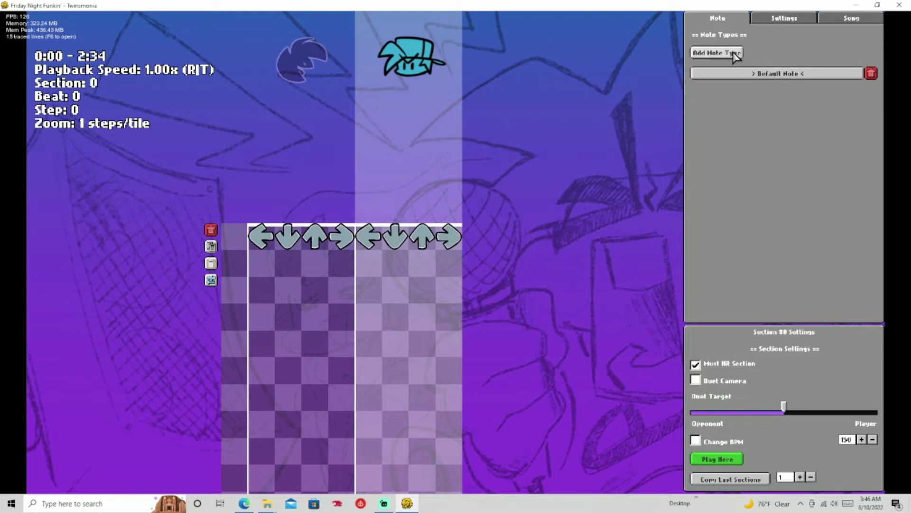
Step: Add YoshiCrafter Engine Helper's Tilt Note to the chart and make it the active note type
click(717, 52)
mouse_move(423, 98)
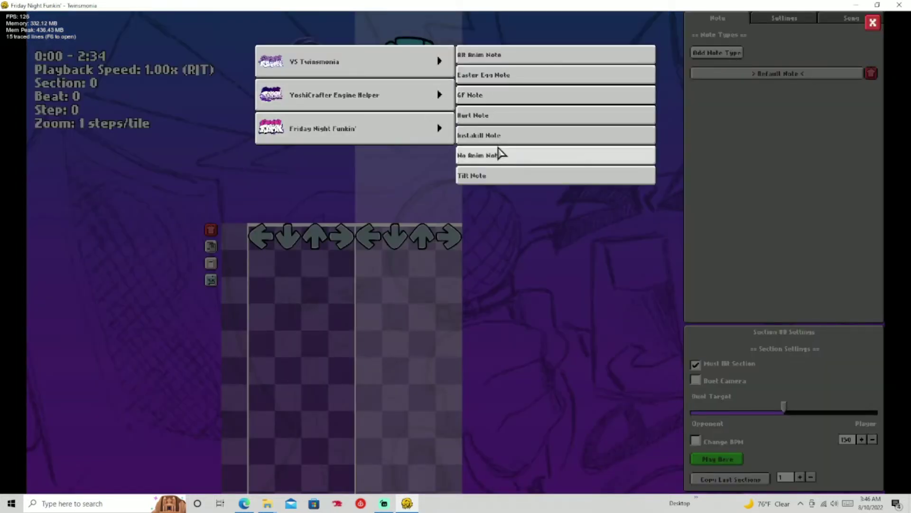
click(476, 175)
click(720, 90)
scroll(334, 199, down, 1)
scroll(335, 203, up, 1)
Step: Add YoshiCrafter Engine Helper's Easter Egg Note as a further note type alongside the Tilt Note
click(745, 77)
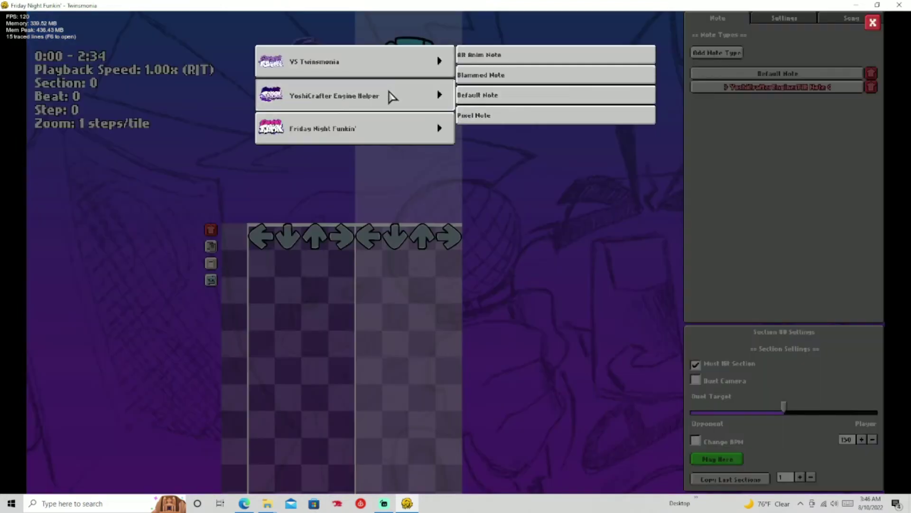
mouse_move(391, 96)
click(495, 80)
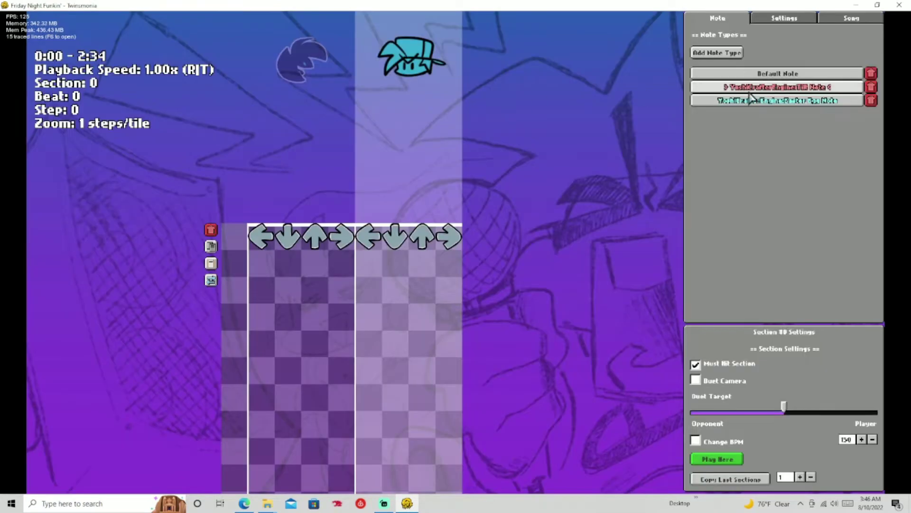
Step: Place Tilt Notes in the order left, down, up, right, up, down, left on the opponent's lanes, and repeat the pattern on the player's lanes
scroll(527, 164, down, 3)
scroll(513, 165, up, 3)
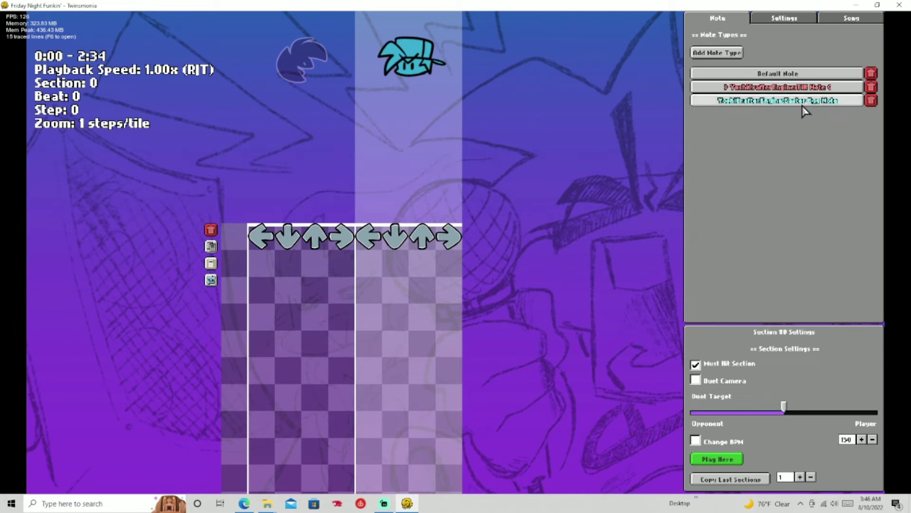
scroll(393, 208, down, 4)
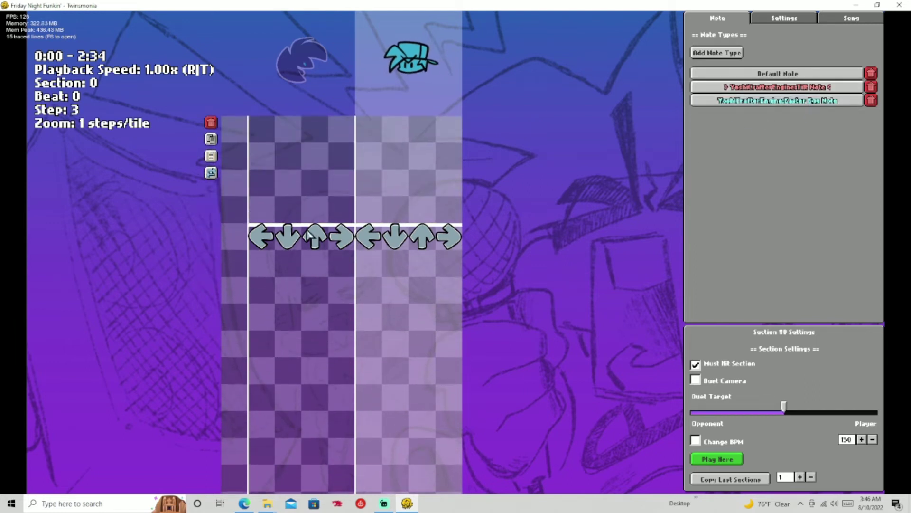
scroll(308, 234, up, 1)
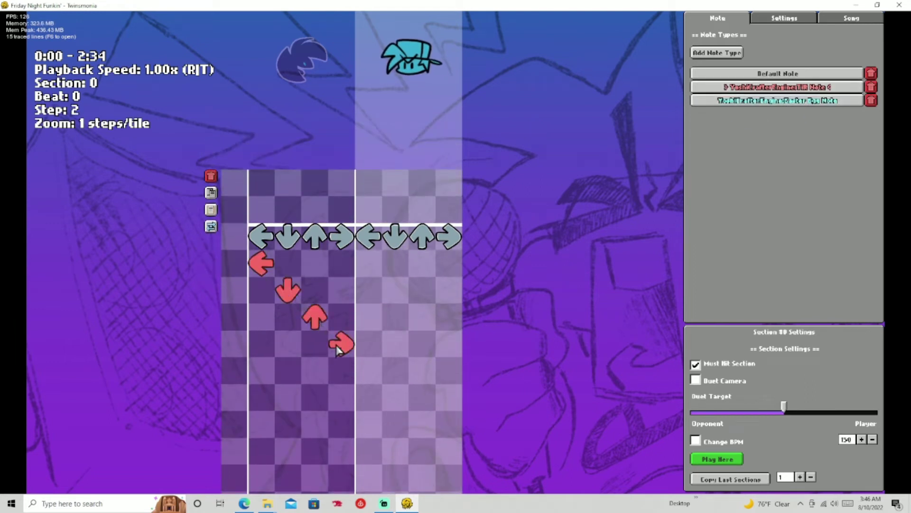
scroll(321, 394, down, 5)
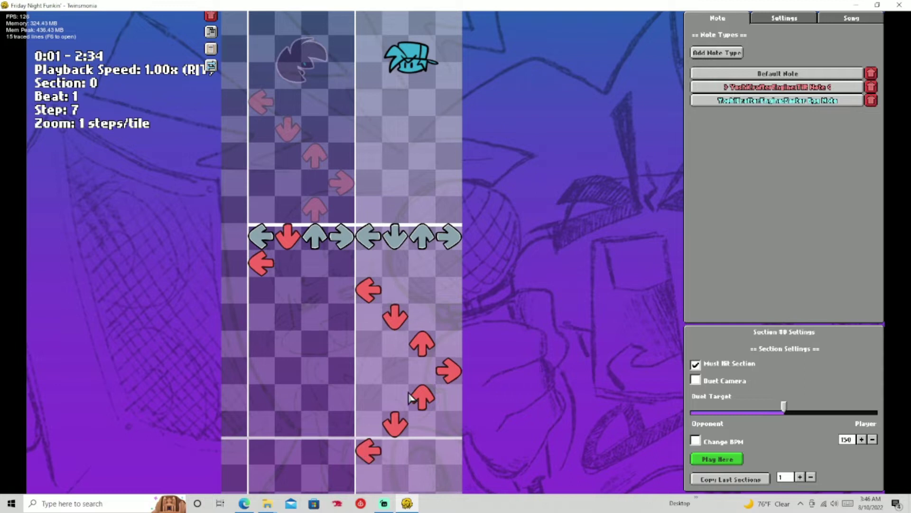
scroll(409, 398, up, 7)
Step: Playtest the chart, hitting the player's notes in the order left, down, up, right, up, down, left
key(Return)
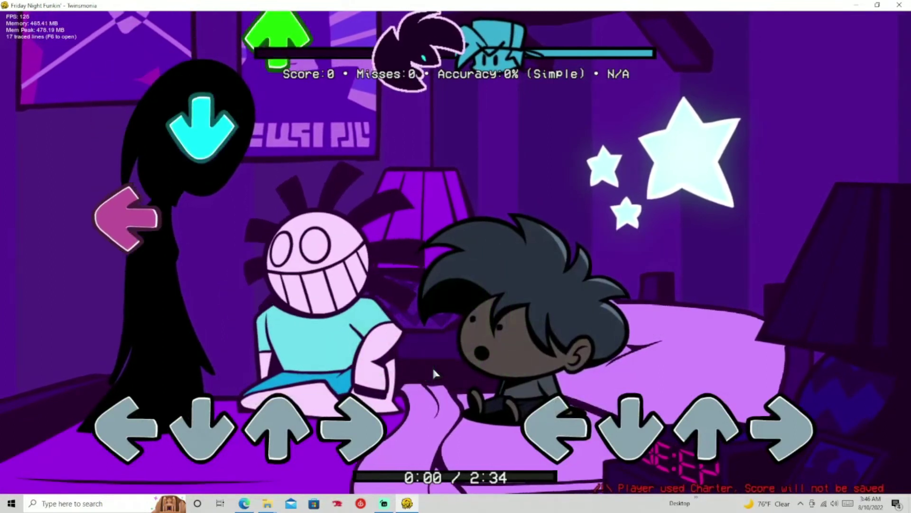
key(Left)
key(Down)
key(Up)
key(Right)
key(Up)
key(Down)
key(Left)
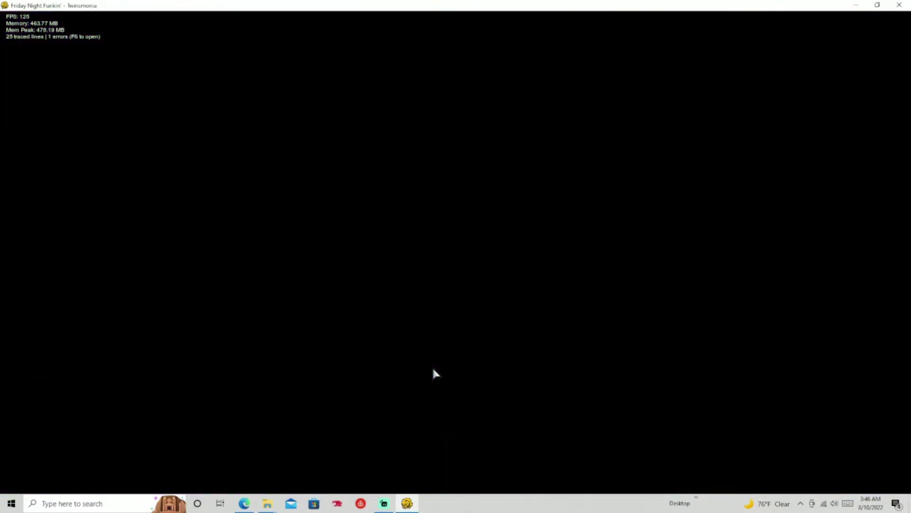
Step: Delete all the Tilt Notes from the opponent's and the player's lanes
scroll(268, 214, down, 6)
scroll(250, 235, up, 2)
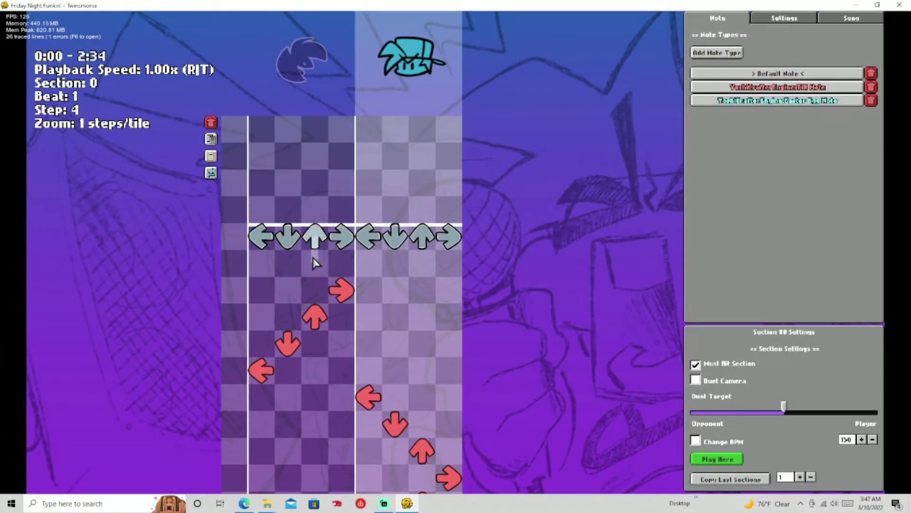
click(340, 297)
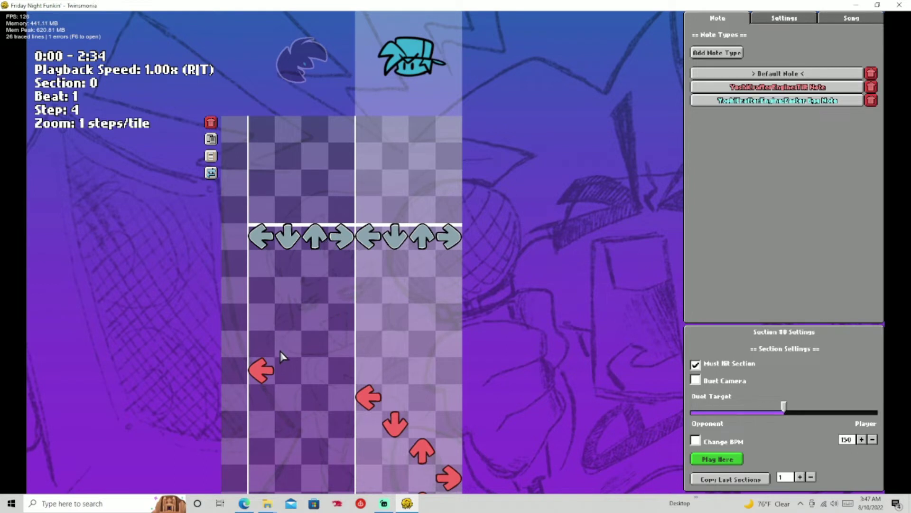
scroll(286, 368, down, 4)
scroll(367, 275, up, 1)
scroll(348, 284, down, 1)
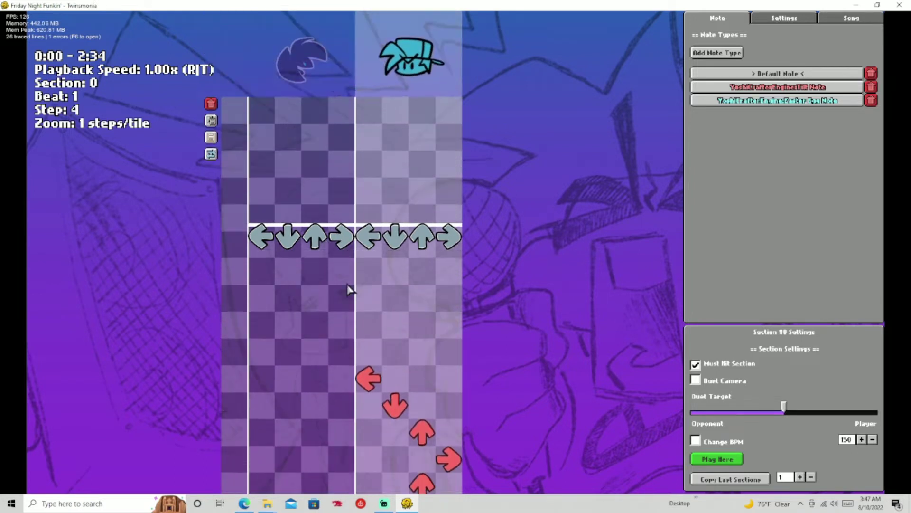
click(414, 335)
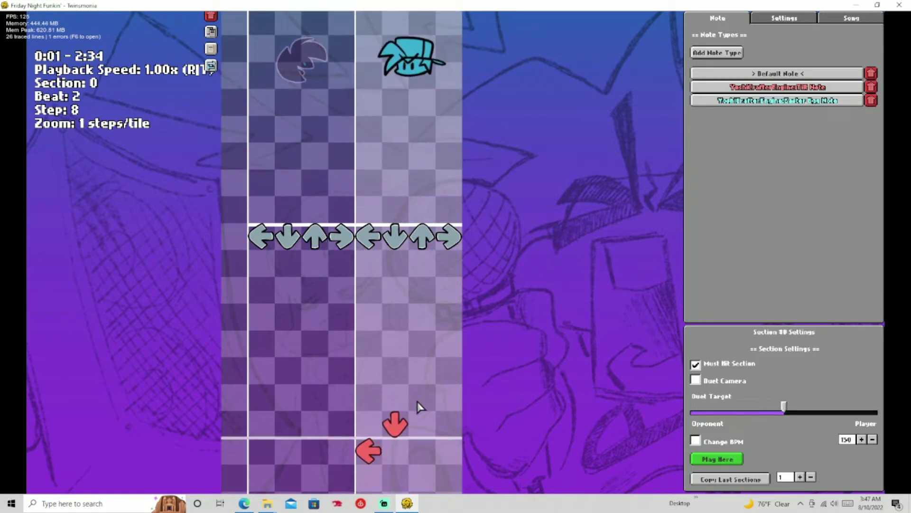
click(381, 454)
scroll(446, 342, up, 2)
Step: Make Easter Egg Note the active type and place left, down, up, right, up, down, left on the opponent's lanes
click(760, 103)
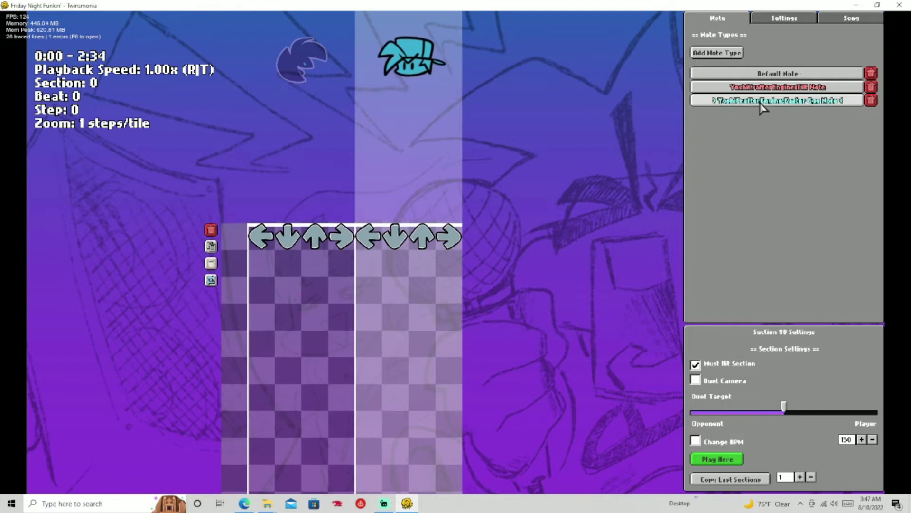
scroll(366, 247, down, 1)
click(288, 262)
click(315, 290)
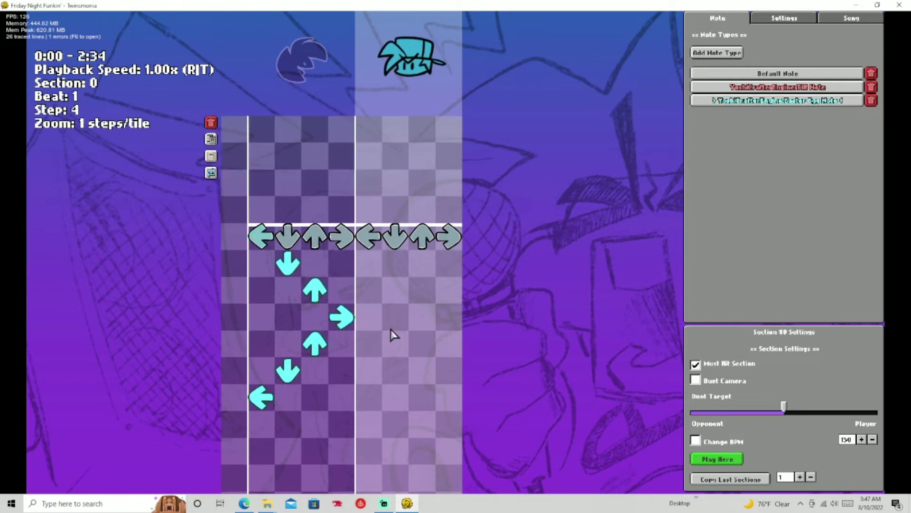
key(space)
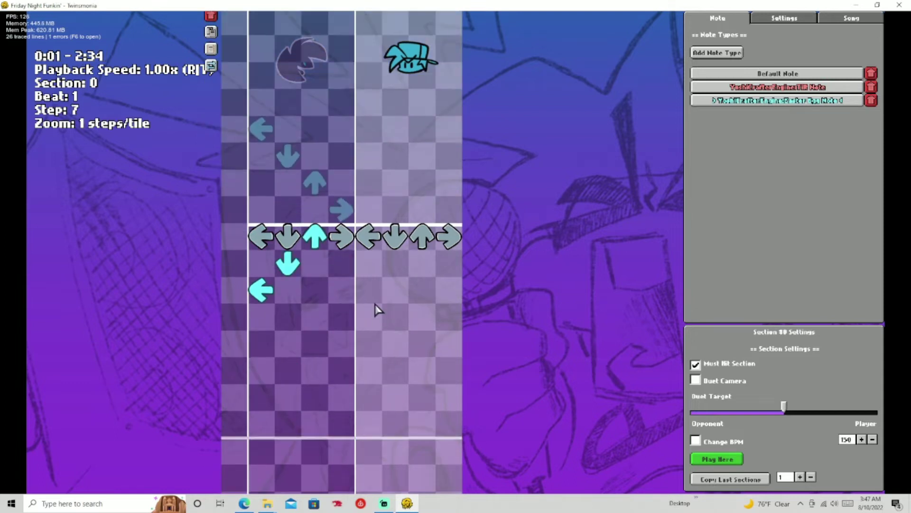
Step: Place Easter Egg Notes in the order left, down, right, up, left, down, right, up on the player's lanes
click(380, 302)
click(390, 326)
click(401, 371)
click(403, 372)
click(420, 378)
click(372, 406)
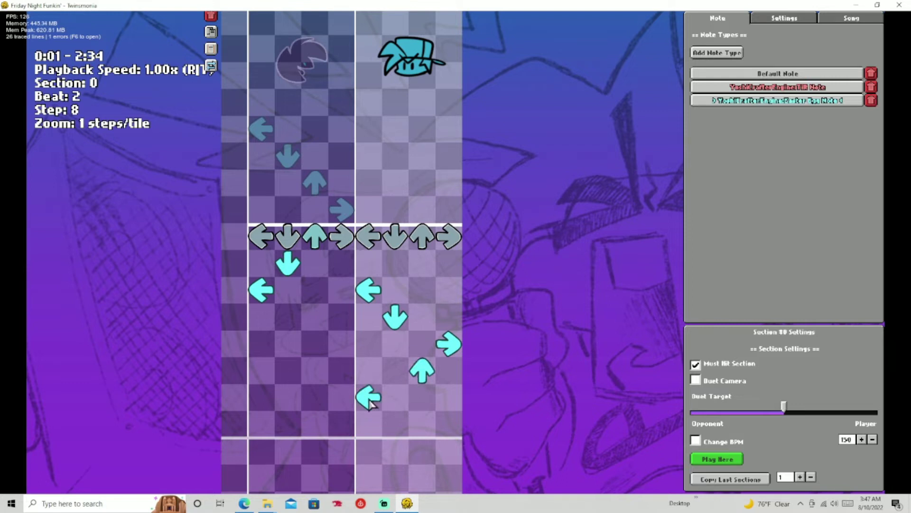
click(394, 425)
click(438, 450)
Step: Playtest the chart with the Easter Egg Notes from the start of the song
scroll(437, 386, up, 7)
scroll(437, 386, up, 2)
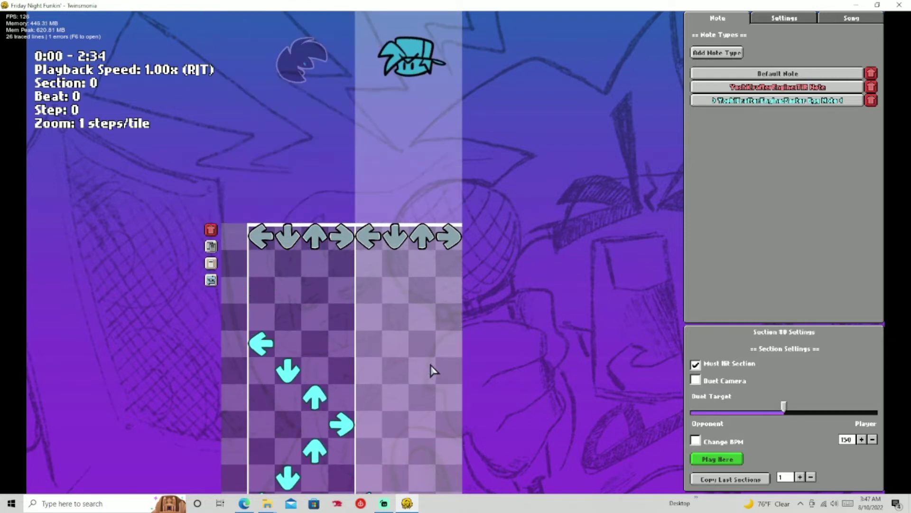
key(Return)
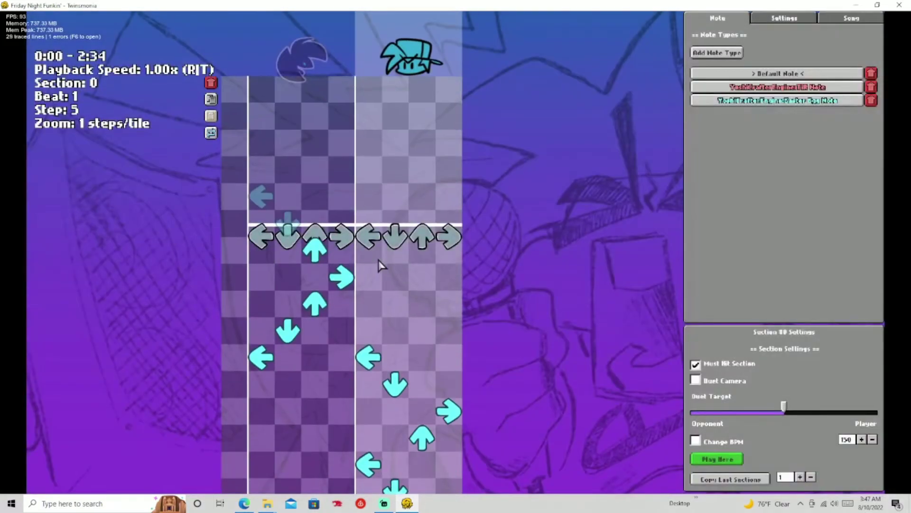
Step: Delete all the Easter Egg Notes from the opponent's lanes
click(267, 257)
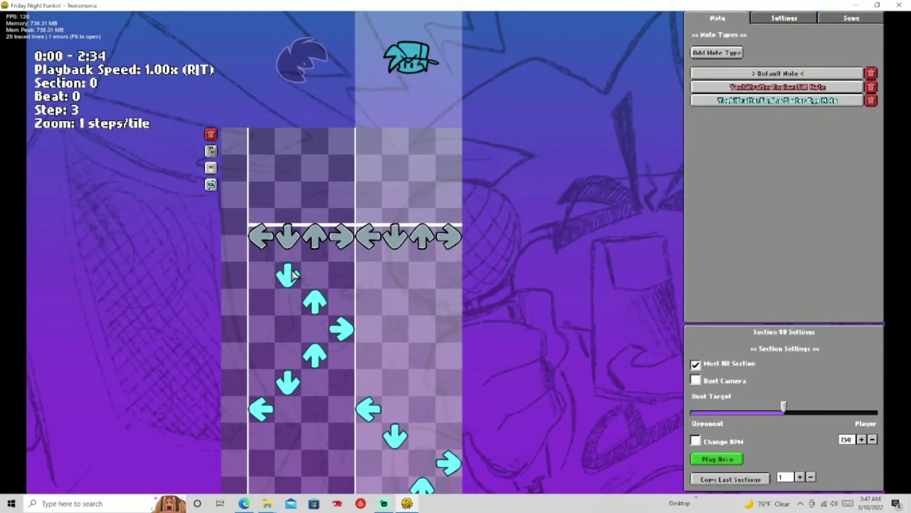
click(313, 359)
click(290, 385)
click(266, 408)
scroll(370, 356, down, 1)
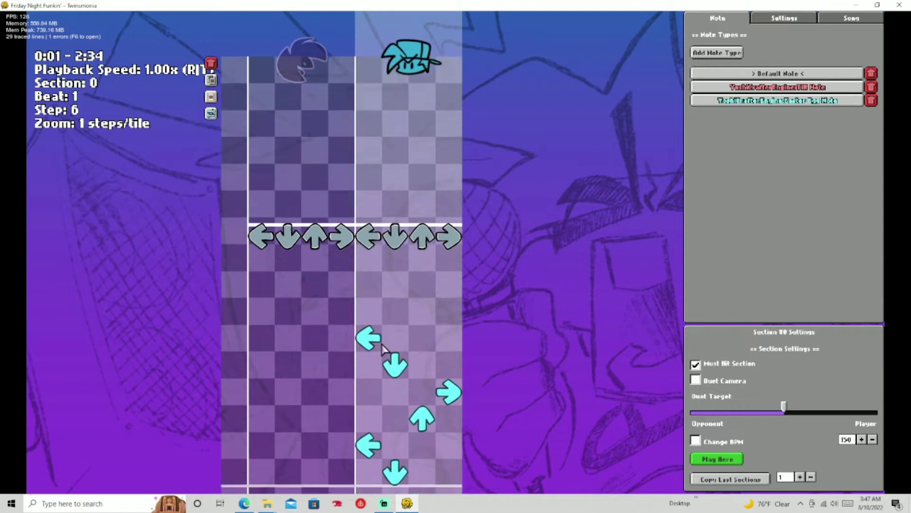
Step: Delete all the Easter Egg Notes from the player's lanes, including those in the following section
click(350, 308)
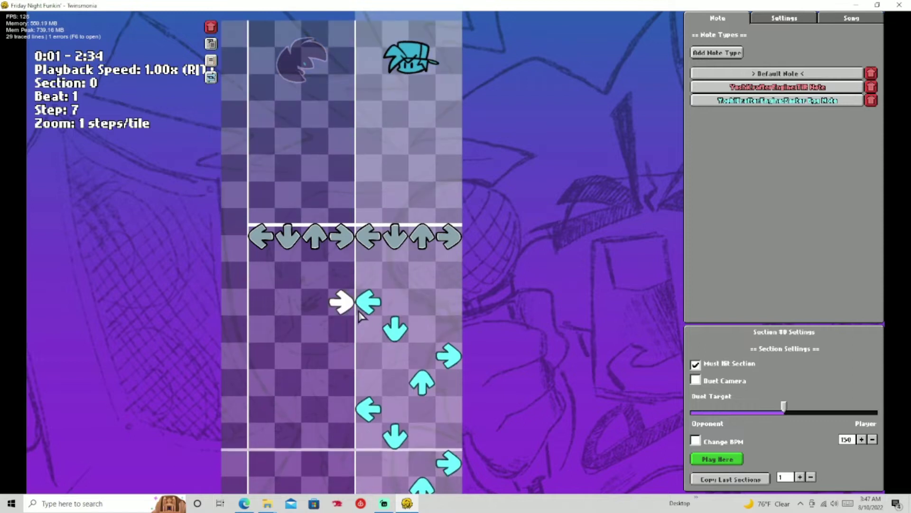
click(442, 352)
click(422, 357)
click(423, 367)
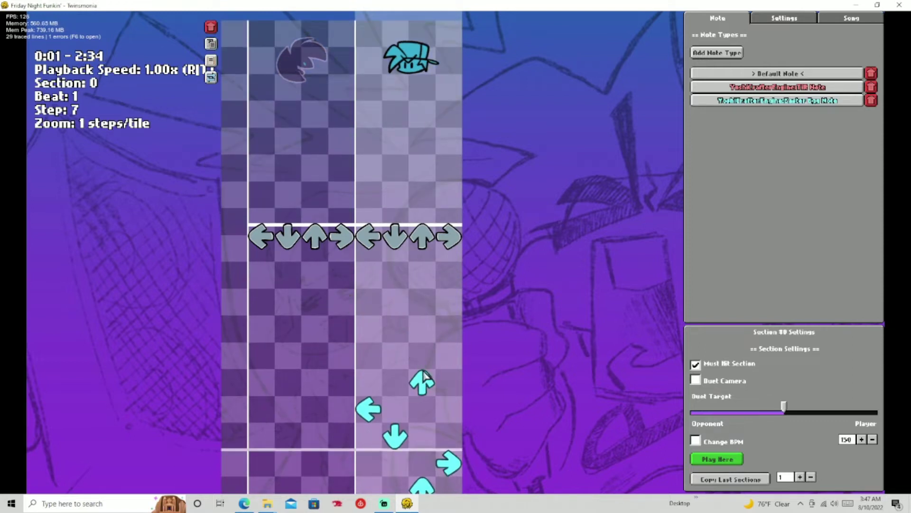
click(373, 411)
click(395, 436)
scroll(391, 445, down, 2)
click(444, 407)
click(418, 434)
Step: Remove the Easter Egg Note and Tilt Note types from the chart, keeping only the Default Note
scroll(428, 433, up, 8)
click(871, 100)
click(871, 89)
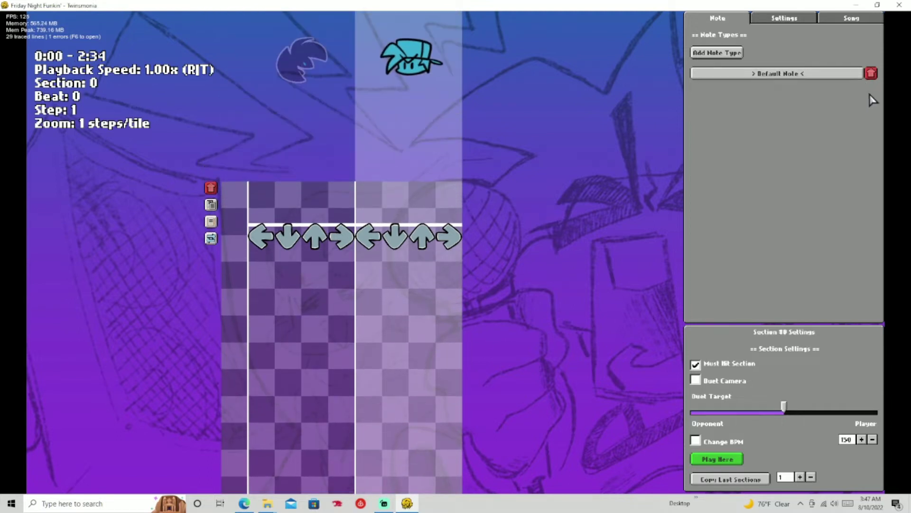
Step: Add Friday Night Funkin's Blammed Note to the chart and make it the active note type
click(736, 54)
click(345, 88)
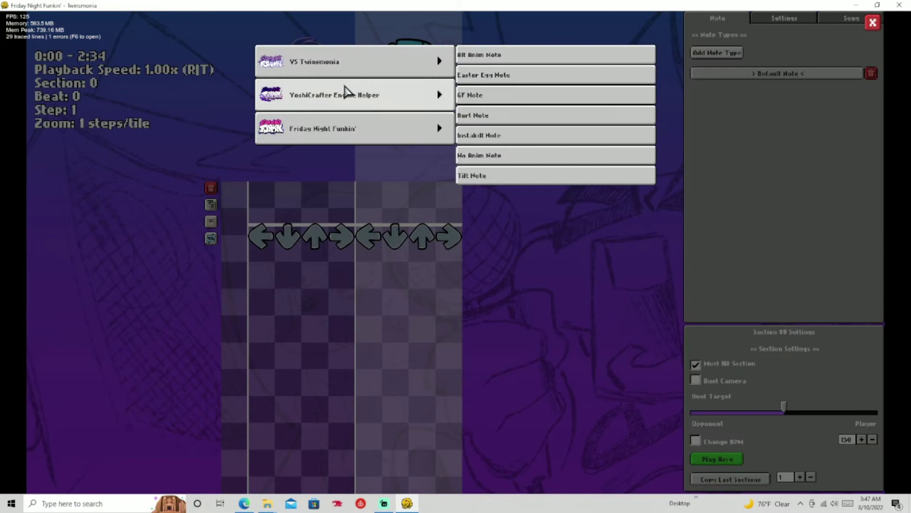
click(393, 132)
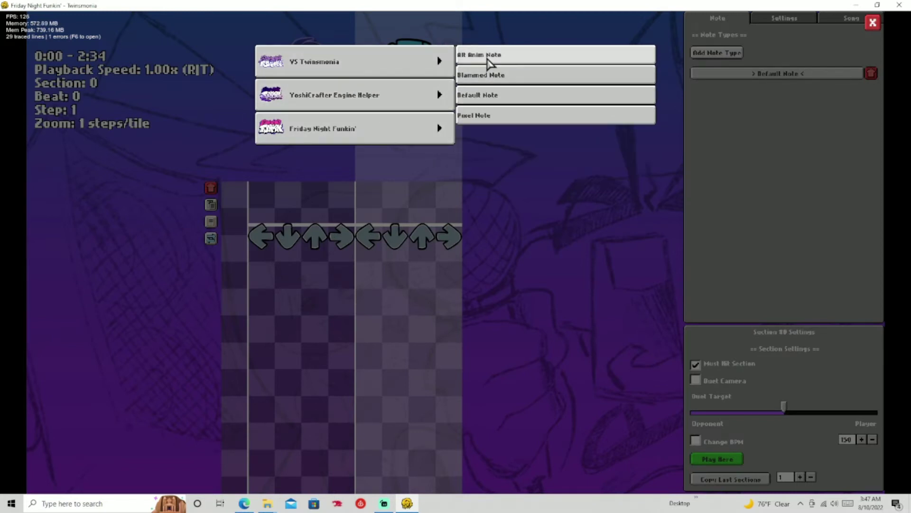
click(489, 77)
click(712, 87)
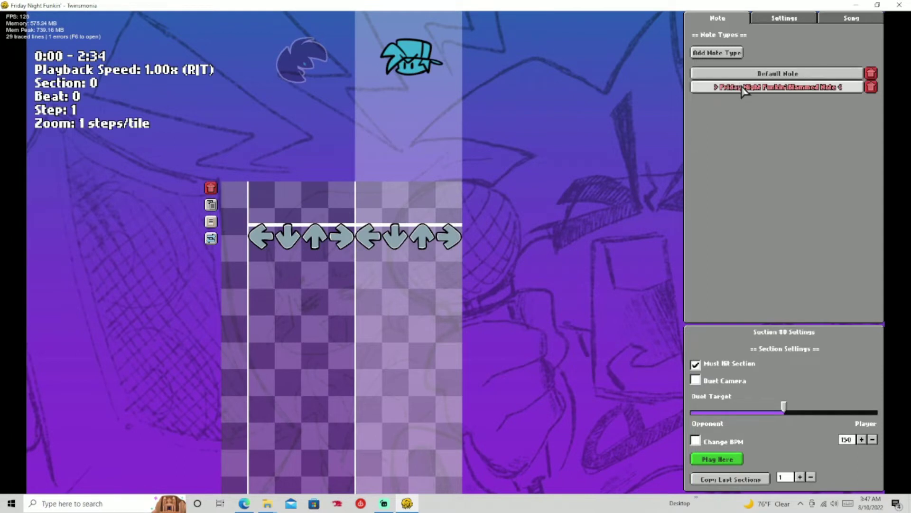
Step: Place Blammed Notes left, down, up, right, up, down, left on the opponent's lanes, and two up notes two steps apart on the player's
scroll(266, 208, down, 4)
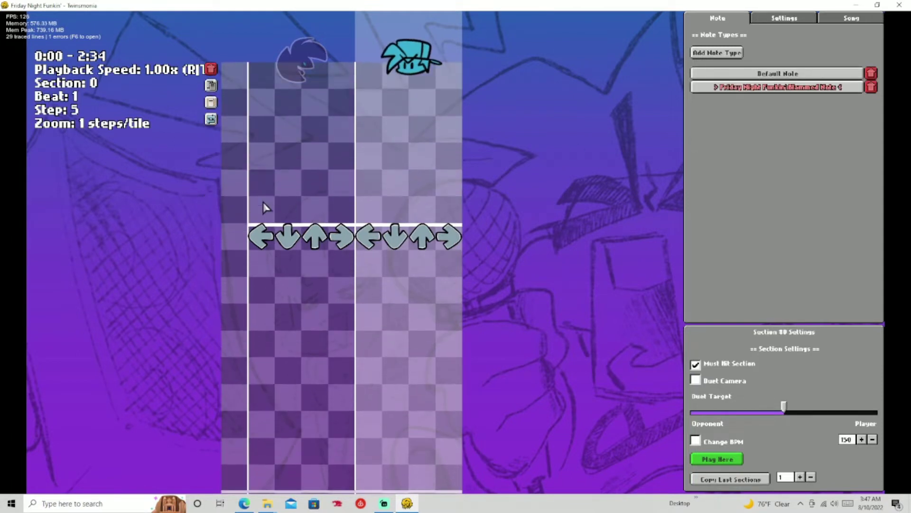
click(288, 207)
click(341, 262)
click(287, 316)
click(264, 344)
click(421, 371)
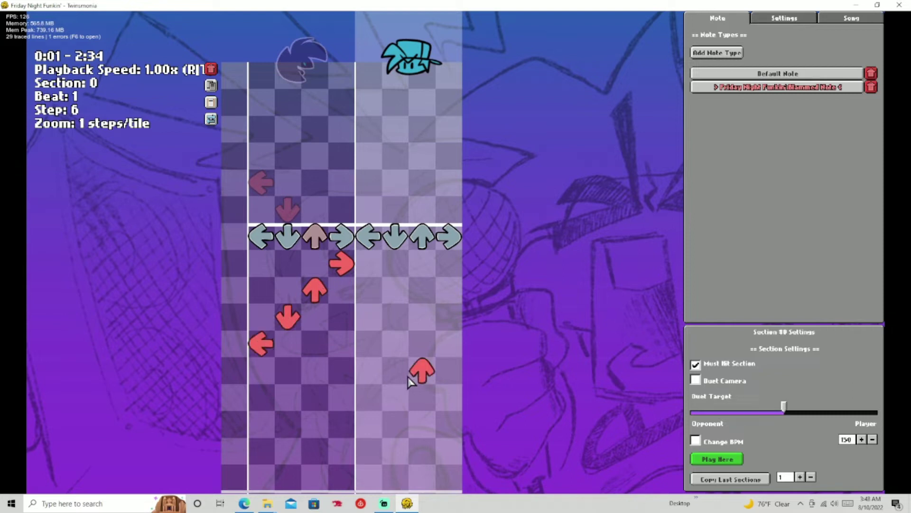
click(424, 423)
Step: Playtest the Blammed Notes, hitting the player's two up notes, and return to the chart editor
key(Return)
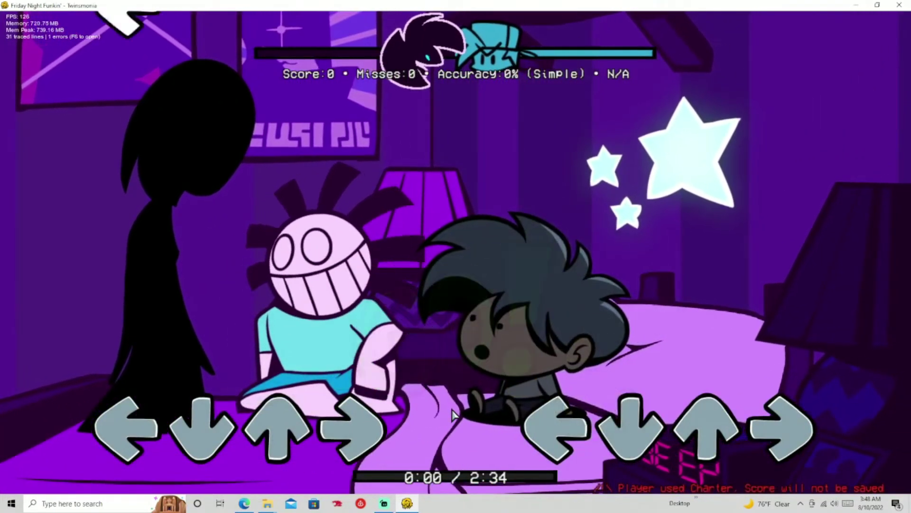
key(Up)
key(Up)
key(7)
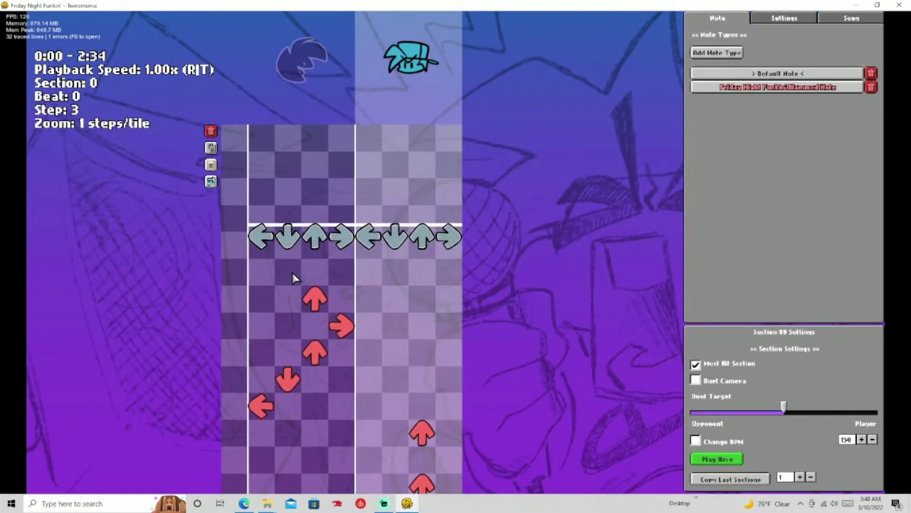
Step: Delete all the Blammed Notes from the opponent's lanes
click(313, 299)
click(334, 328)
click(289, 353)
click(289, 380)
click(262, 405)
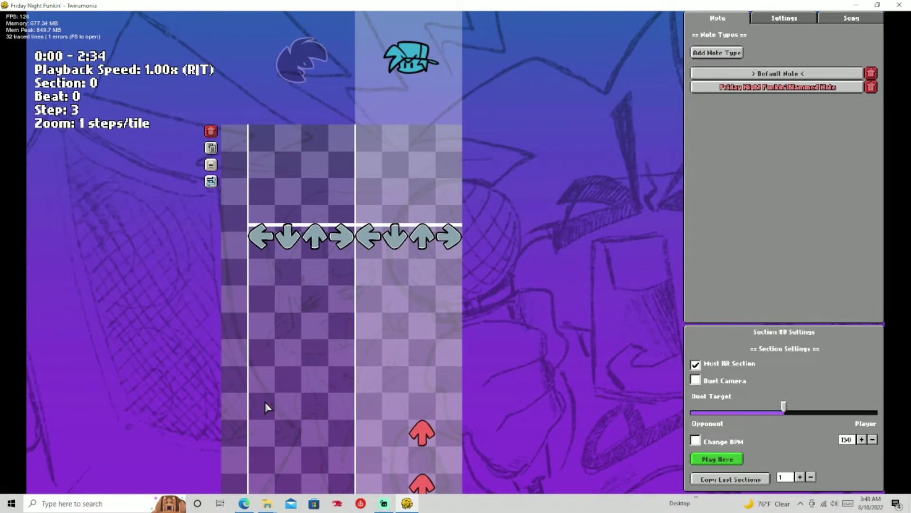
Step: Delete both Blammed up notes from the player's lanes
scroll(380, 354, down, 8)
click(423, 275)
click(426, 325)
click(431, 321)
scroll(432, 321, up, 6)
scroll(439, 342, down, 4)
scroll(451, 313, up, 8)
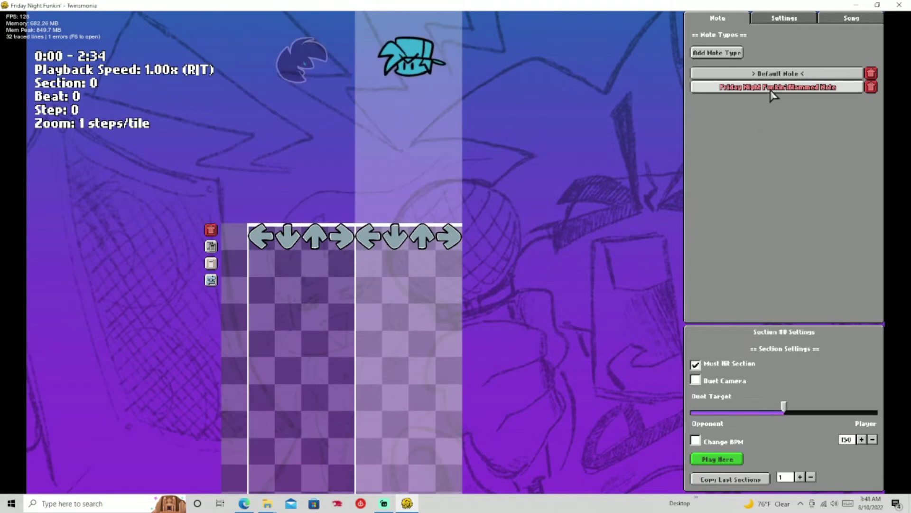
click(871, 86)
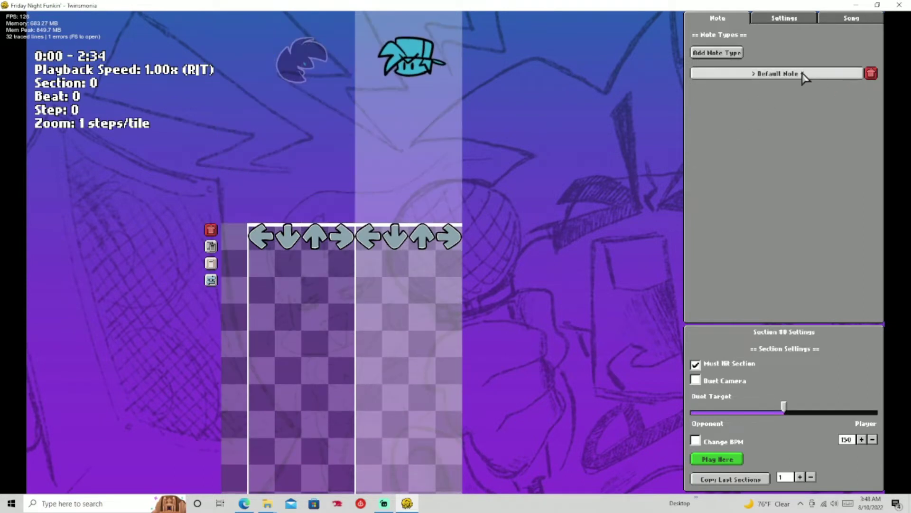
click(716, 52)
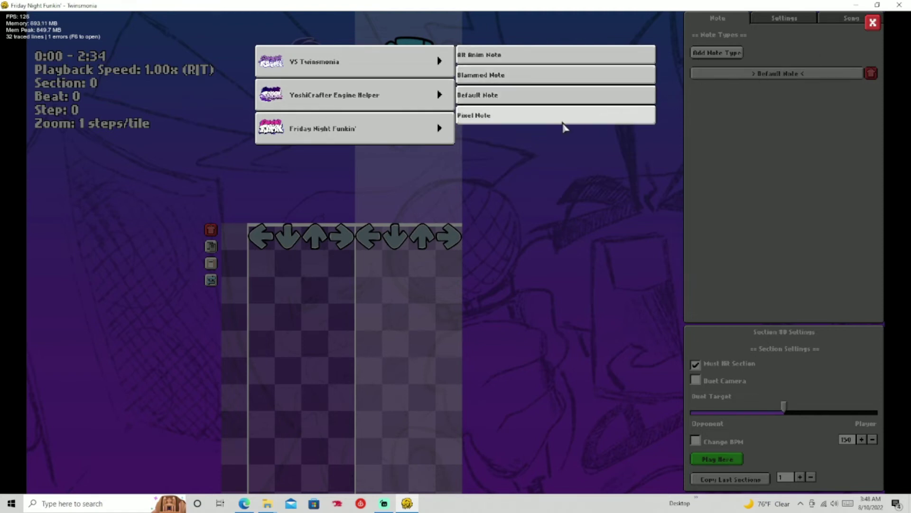
click(511, 109)
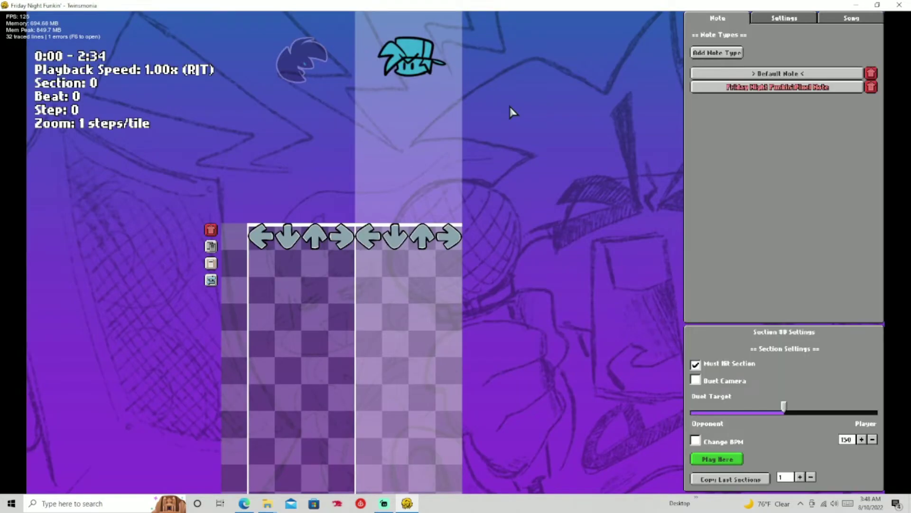
click(726, 89)
Step: Place Pixel Notes left, down, up, right, up, down, left for the opponent, and two left-right pairs two steps apart for the player
scroll(308, 196, down, 5)
scroll(308, 195, up, 1)
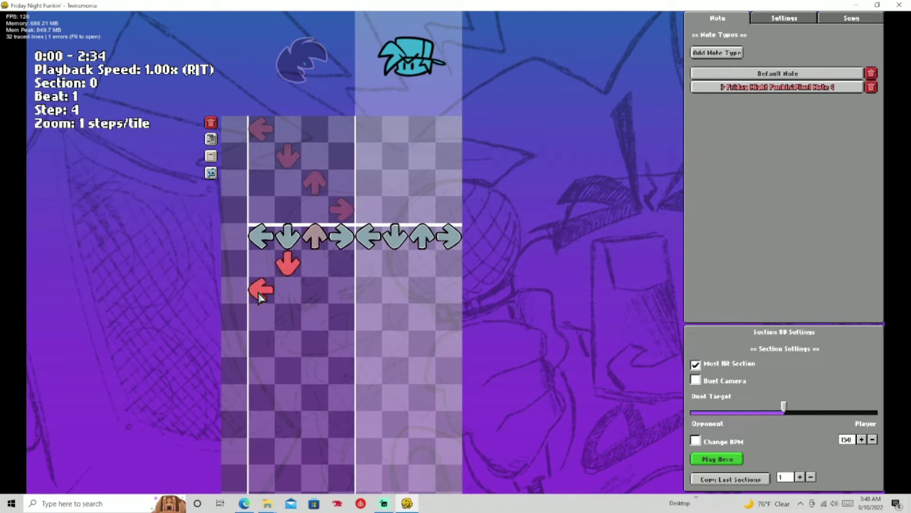
click(368, 326)
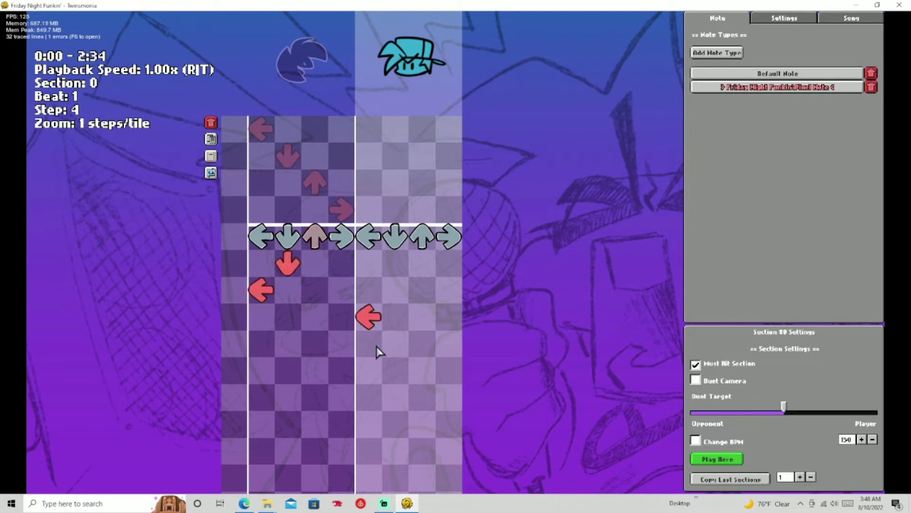
click(381, 375)
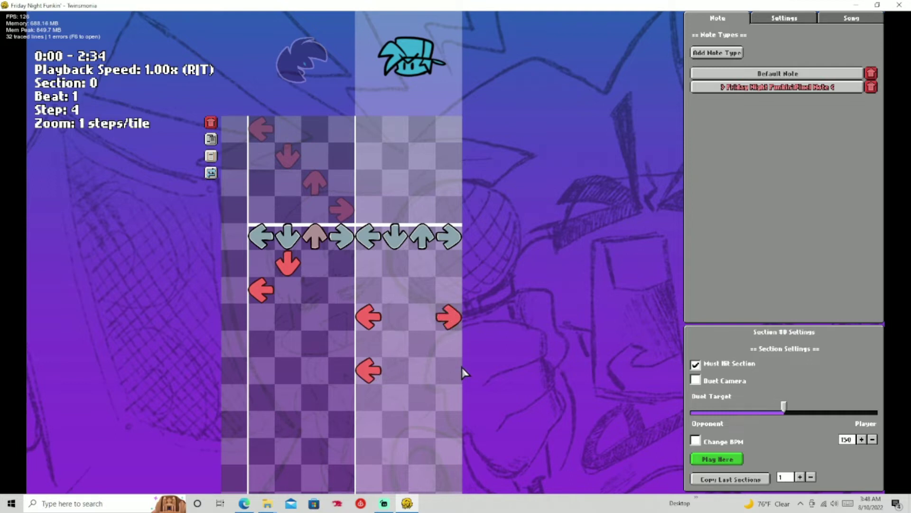
Step: Playtest the Pixel Notes, hitting the player's left and right notes together, and return to the chart editor
key(Return)
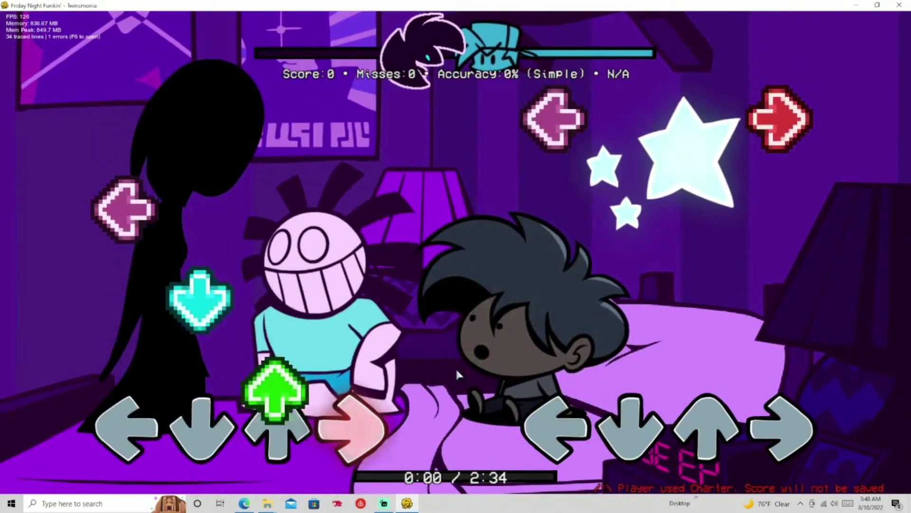
key(Left)
key(Right)
key(Left)
key(Right)
key(7)
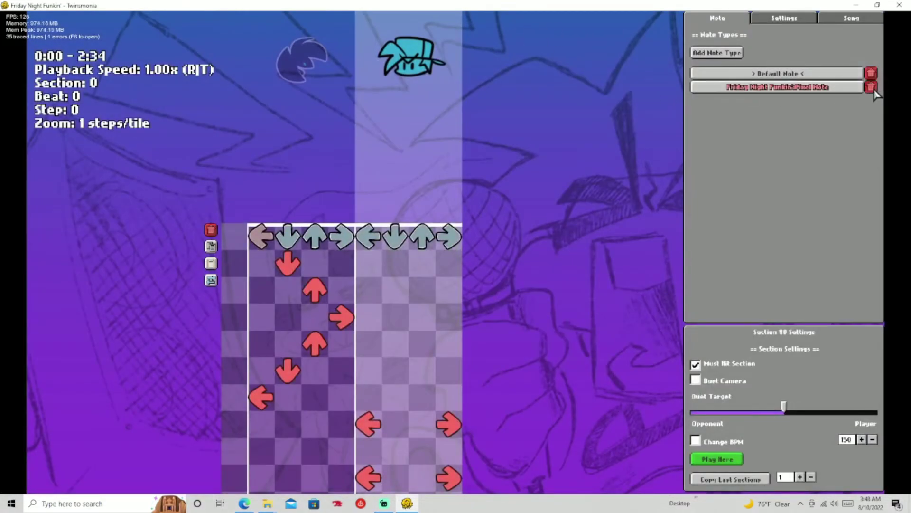
Step: Remove the Pixel Note type from the note type list and delete the opponent's Pixel Notes from the chart
click(871, 88)
scroll(285, 204, down, 2)
scroll(289, 216, down, 1)
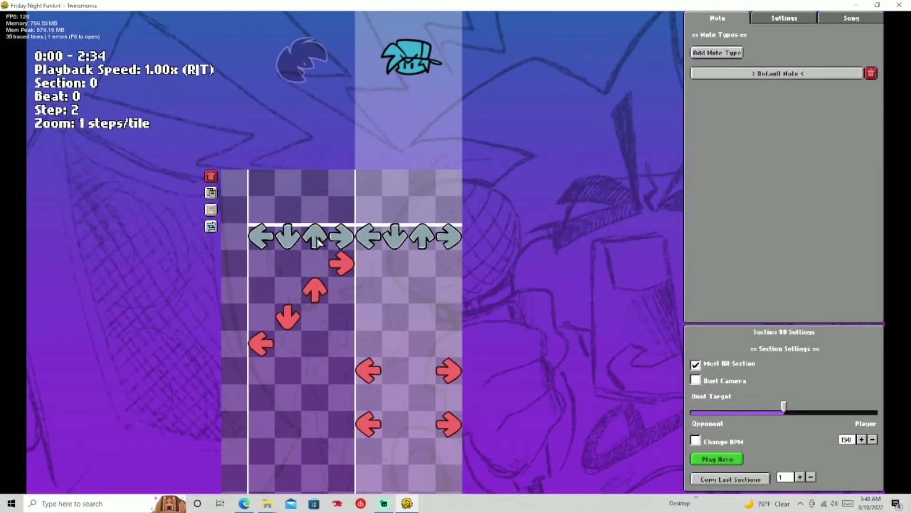
click(339, 267)
click(291, 315)
click(242, 359)
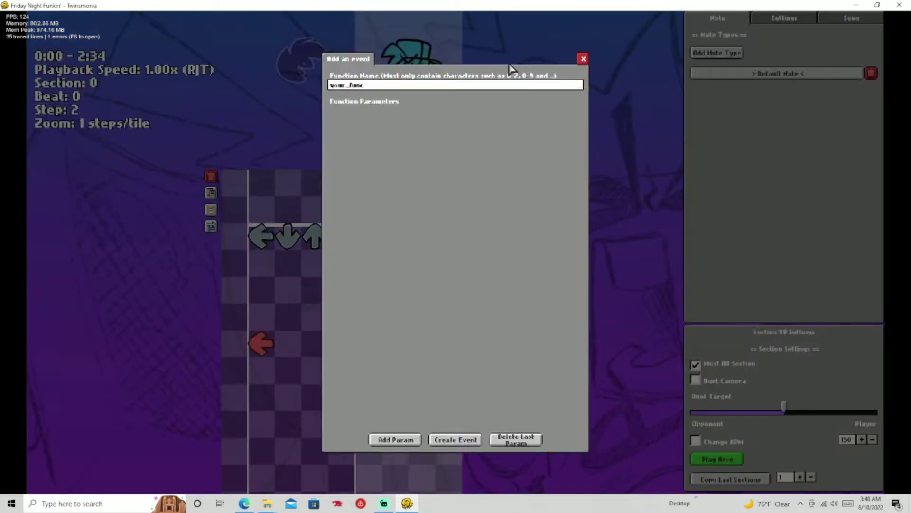
click(583, 60)
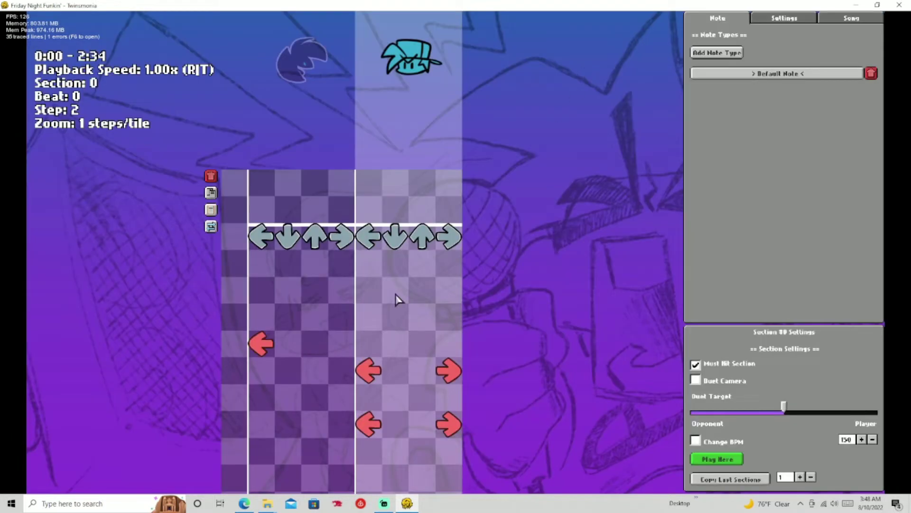
click(262, 343)
Step: Delete both left-right pairs of notes from the player's lanes and return to the start of the chart
click(366, 372)
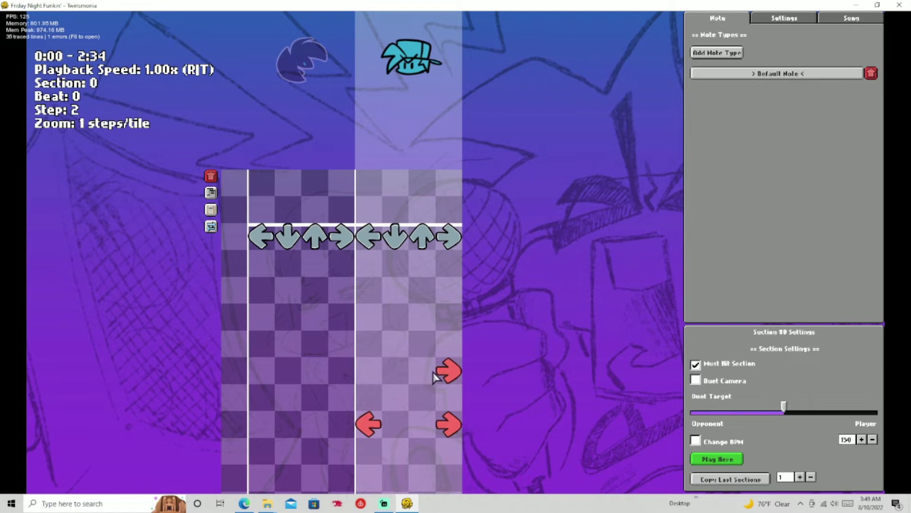
click(366, 423)
scroll(363, 317, up, 3)
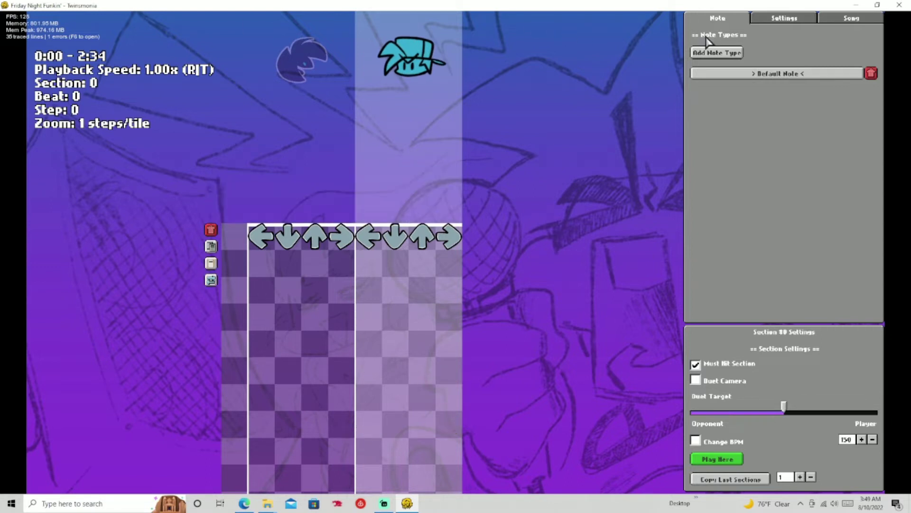
Step: Toggle the Vertically center charter setting off and on to compare the grid positions, leaving it enabled
click(769, 21)
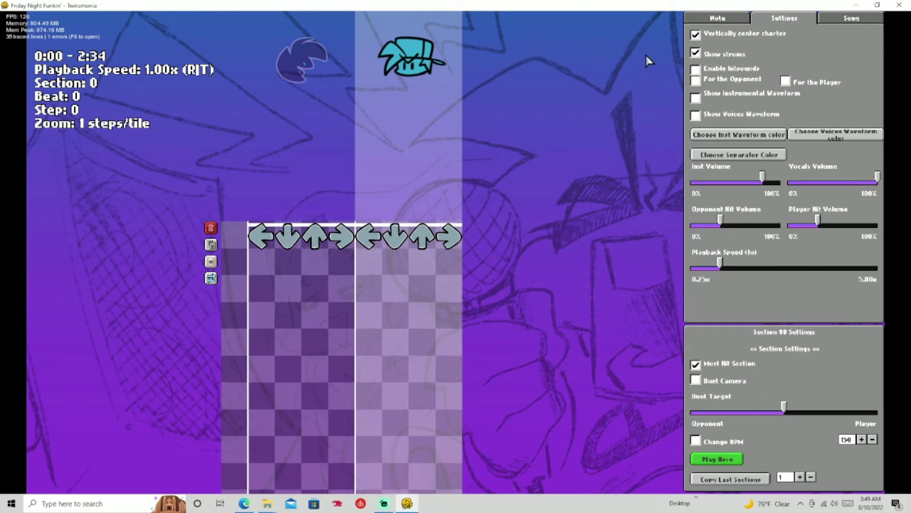
click(752, 35)
click(752, 36)
click(752, 36)
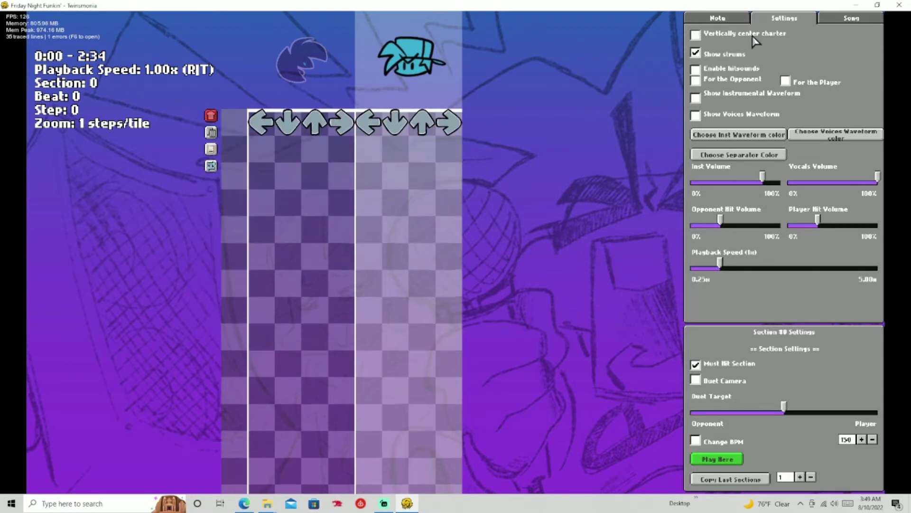
click(752, 36)
click(753, 35)
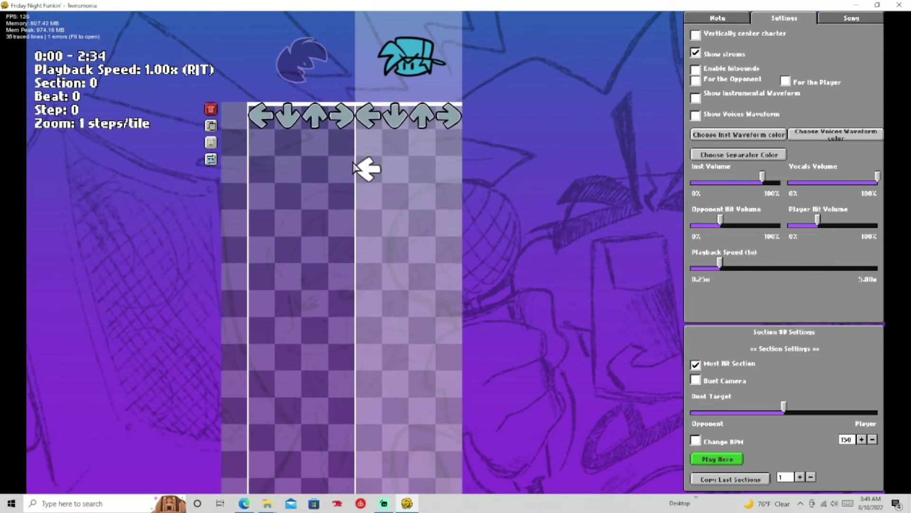
click(706, 30)
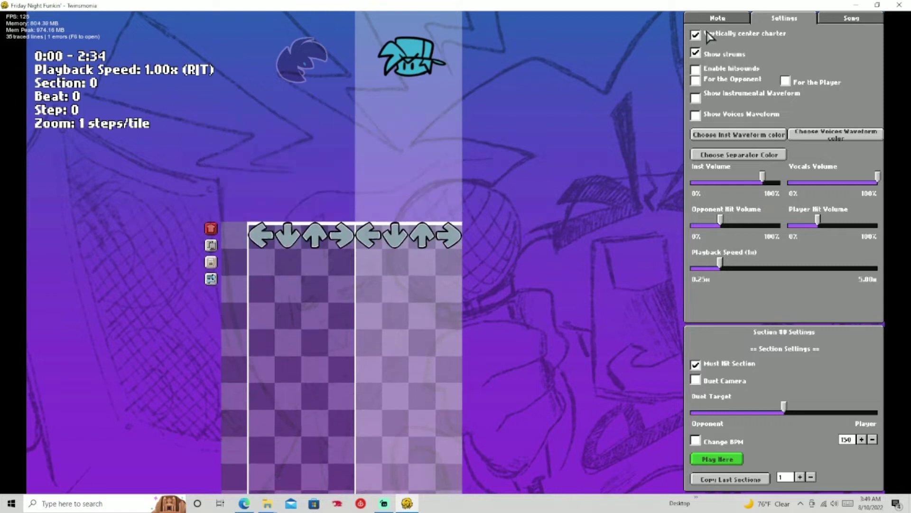
click(717, 20)
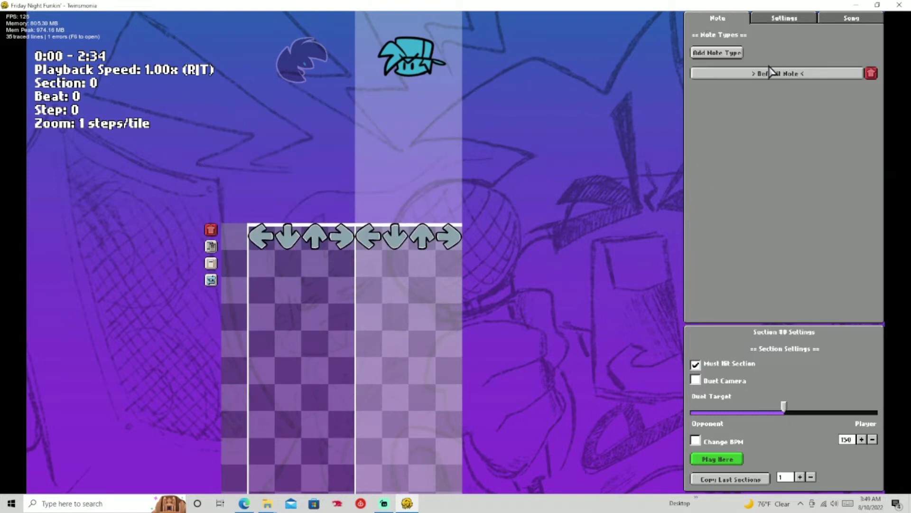
scroll(422, 292, down, 1)
scroll(421, 285, up, 1)
Step: Toggle the Show strums setting off and on to compare the chart grid, leaving it enabled
click(782, 22)
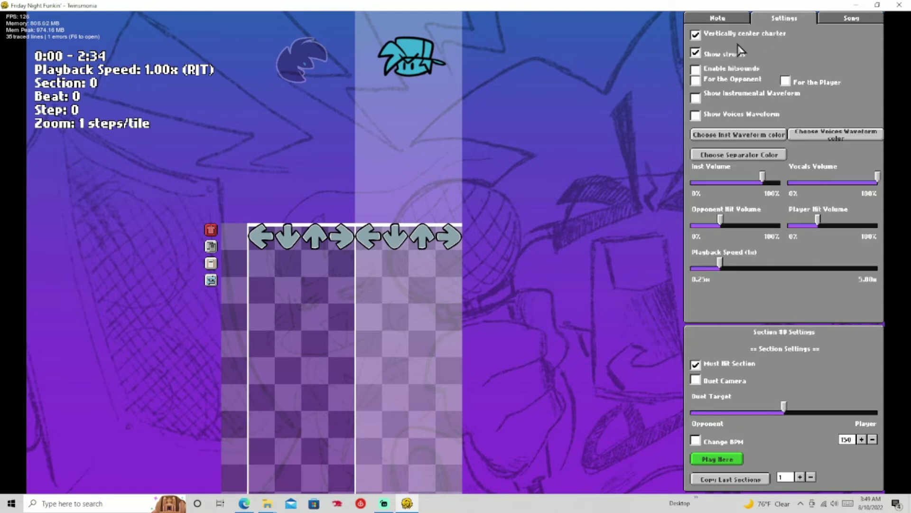
click(696, 53)
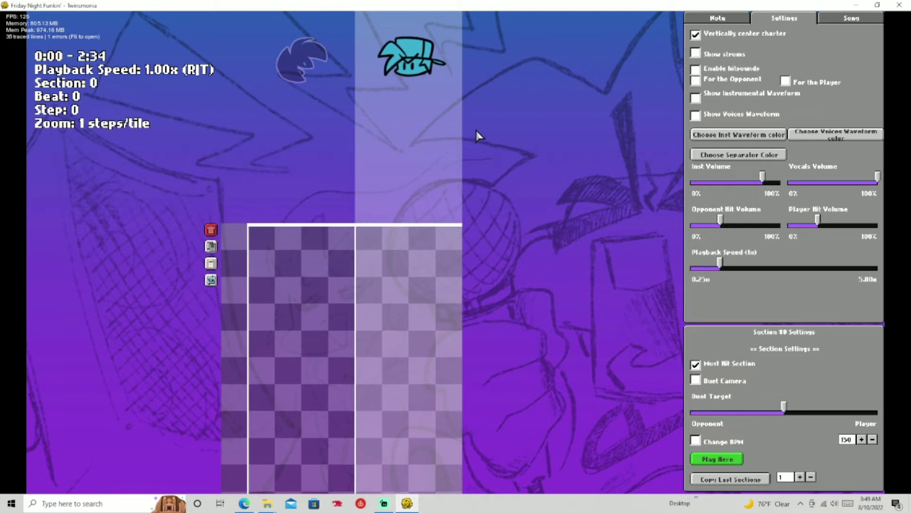
click(695, 53)
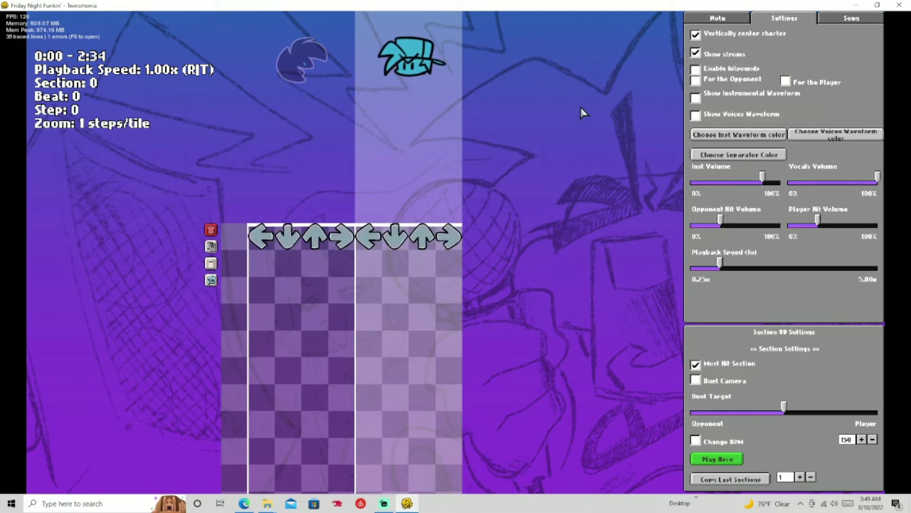
click(694, 55)
click(695, 56)
Step: Enable hitsounds for the opponent and the player, play through section 6 to hear them, and return to the start
scroll(545, 144, down, 12)
scroll(550, 140, up, 12)
scroll(630, 183, down, 5)
scroll(646, 85, up, 3)
scroll(637, 70, down, 20)
scroll(541, 116, up, 2)
key(space)
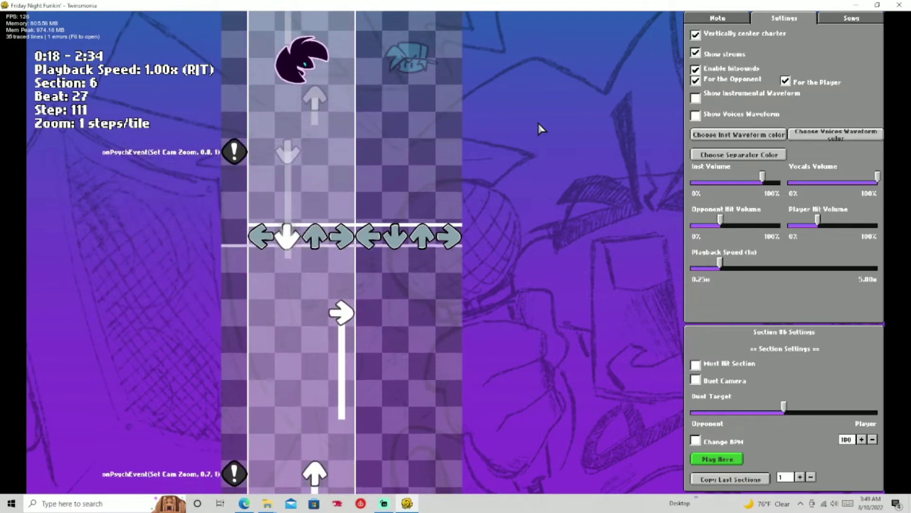
scroll(595, 105, up, 4)
scroll(664, 99, down, 8)
scroll(593, 102, down, 6)
scroll(563, 105, up, 4)
scroll(563, 108, down, 1)
scroll(561, 105, up, 9)
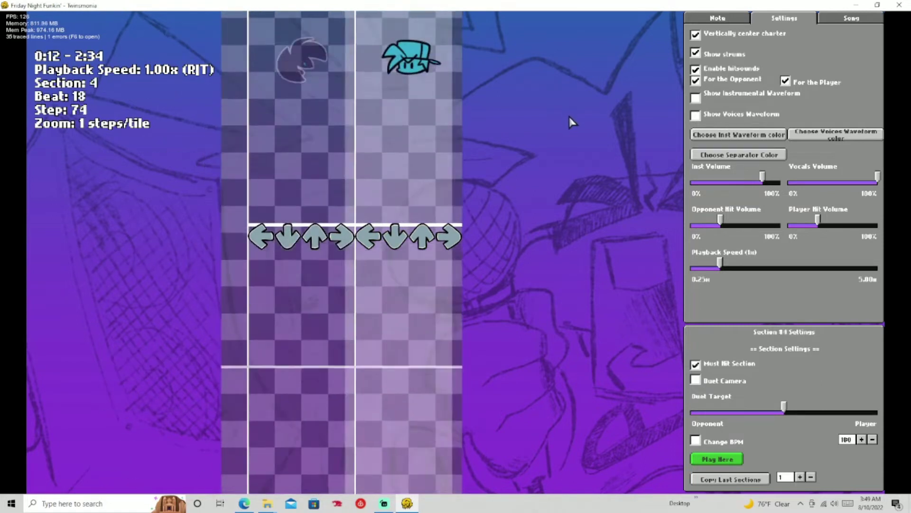
scroll(569, 116, up, 16)
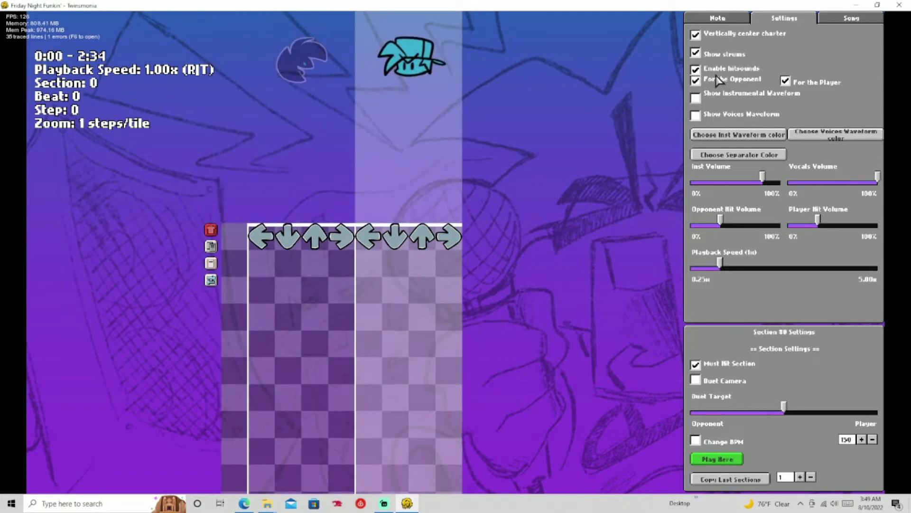
Step: Show the instrumental waveform, examine it along the opening sections of the chart, and hide it again
click(696, 98)
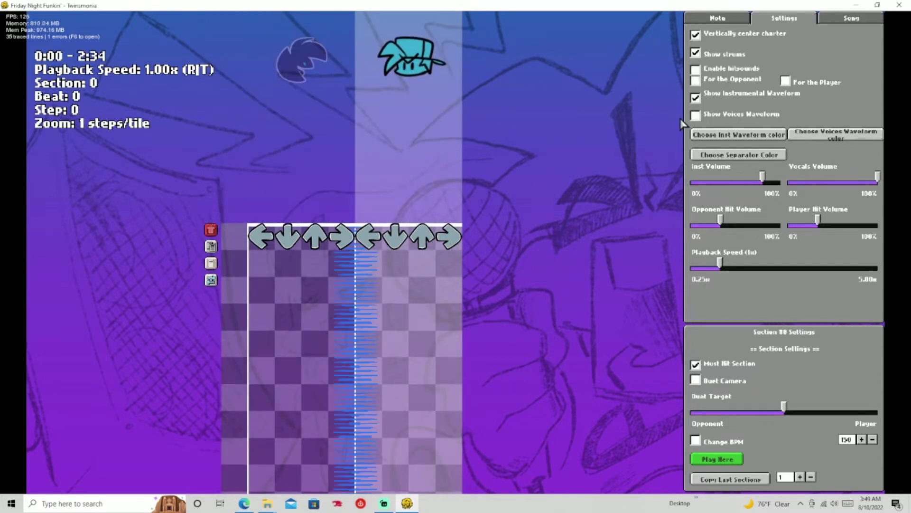
key(space)
scroll(479, 244, down, 2)
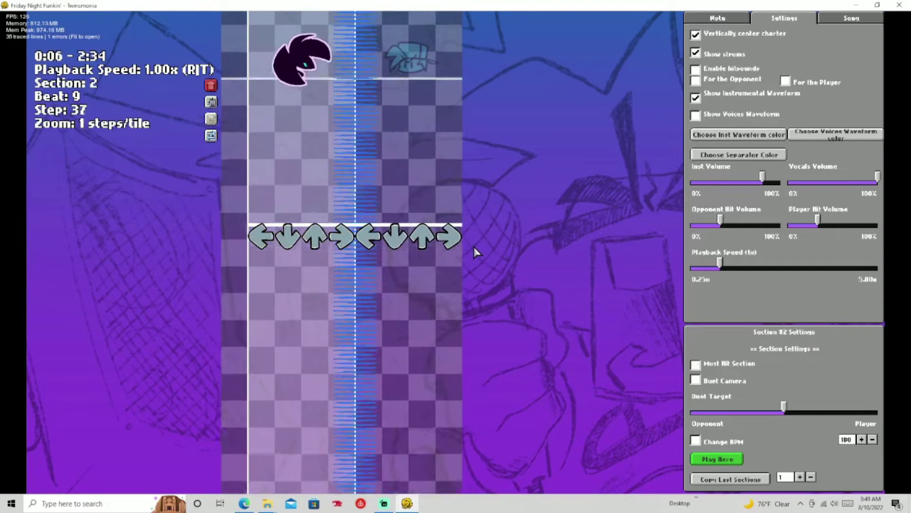
scroll(475, 247, up, 15)
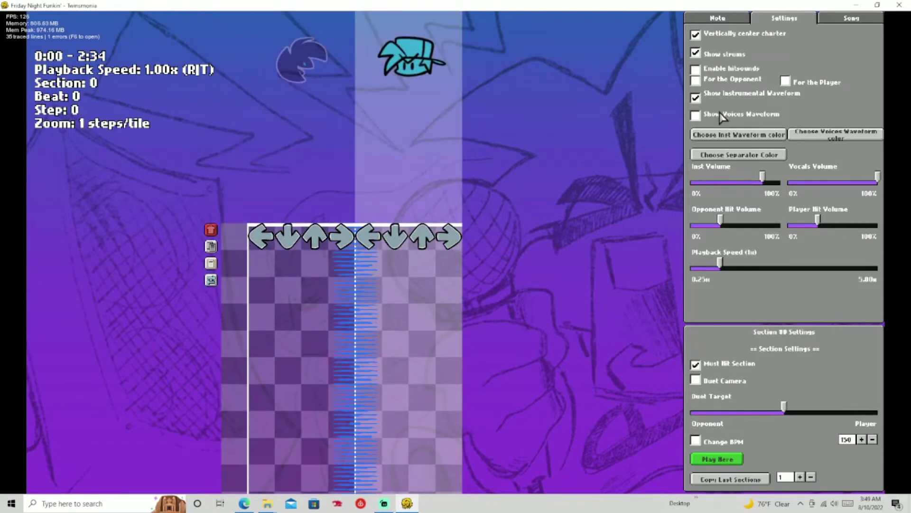
click(697, 100)
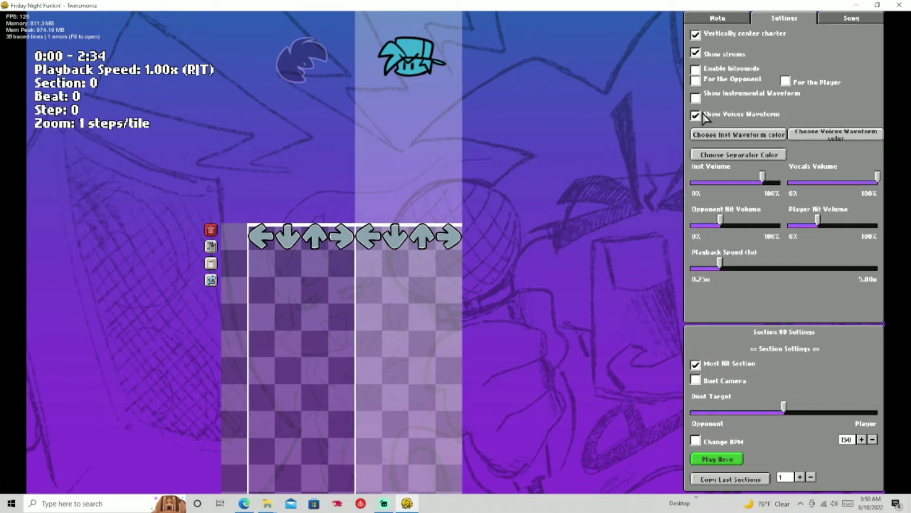
Step: Show the voices waveform, examine it around the opponent's notes in sections 6 and 7, and hide it again
key(space)
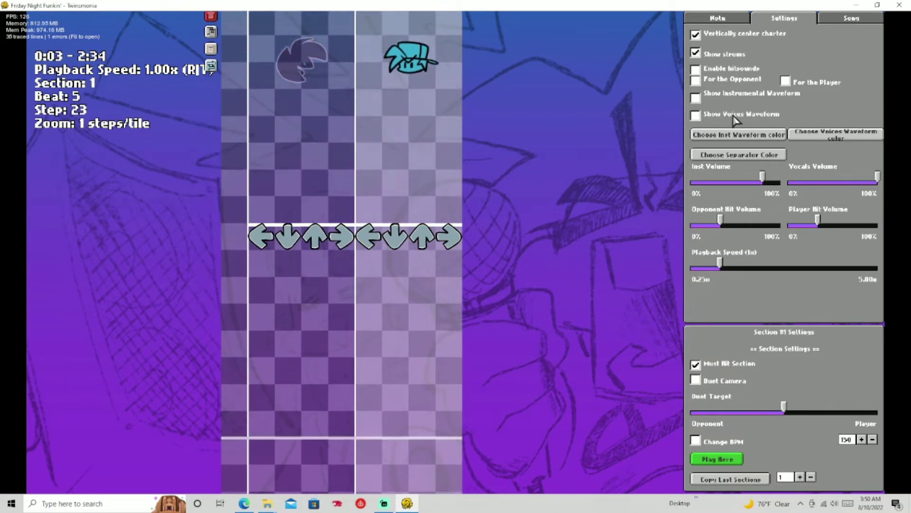
scroll(534, 141, down, 20)
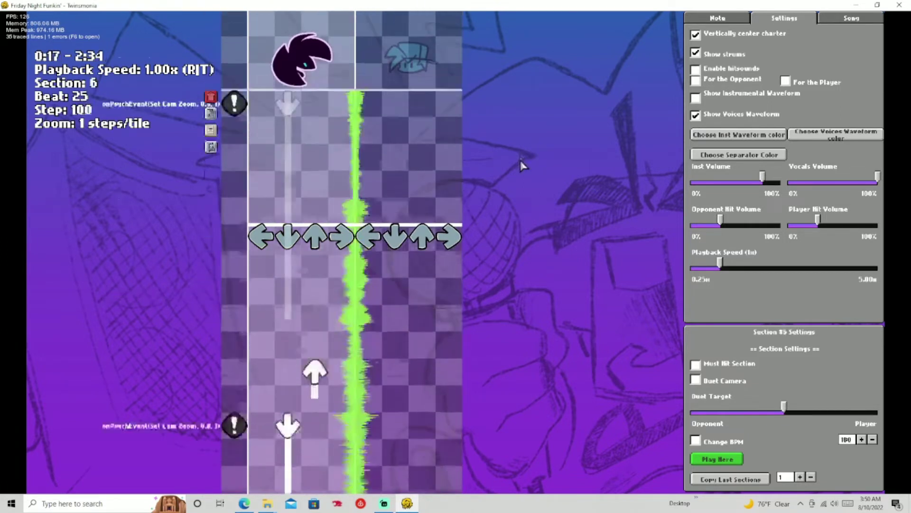
scroll(473, 197, up, 2)
scroll(472, 198, down, 5)
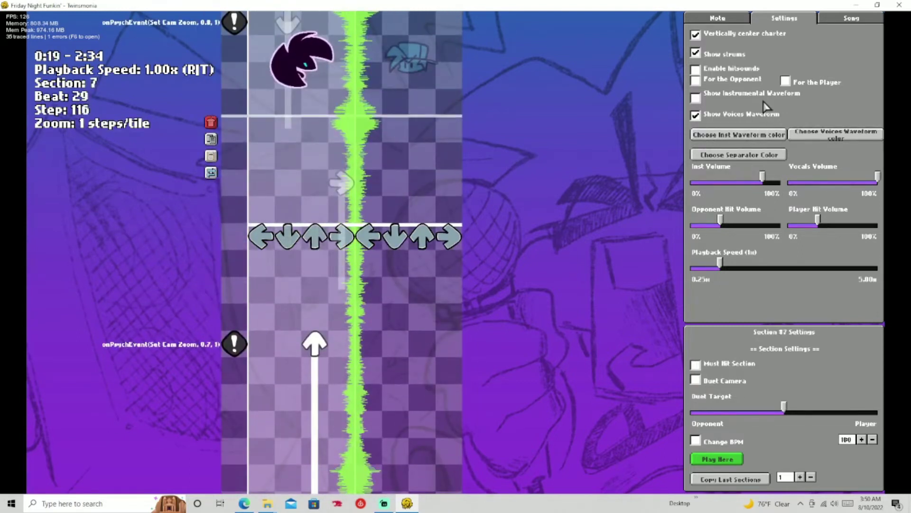
click(696, 115)
scroll(658, 133, up, 8)
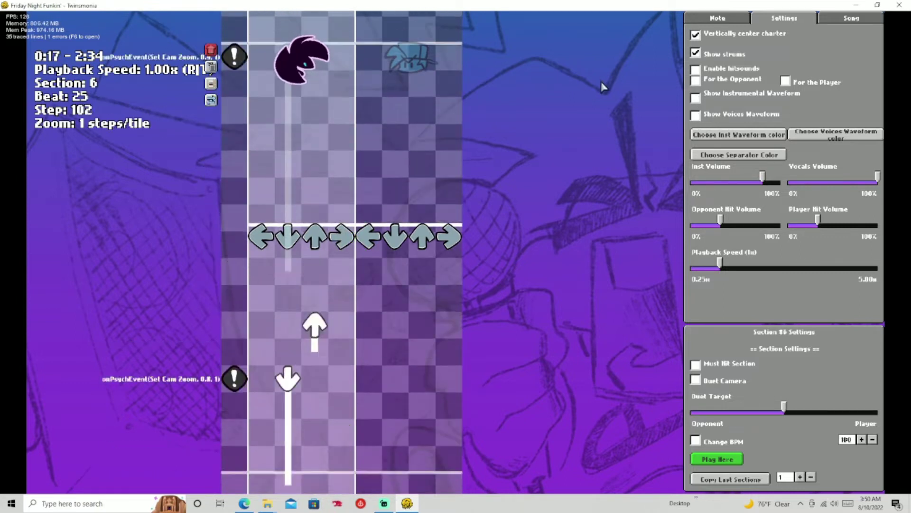
scroll(560, 129, up, 10)
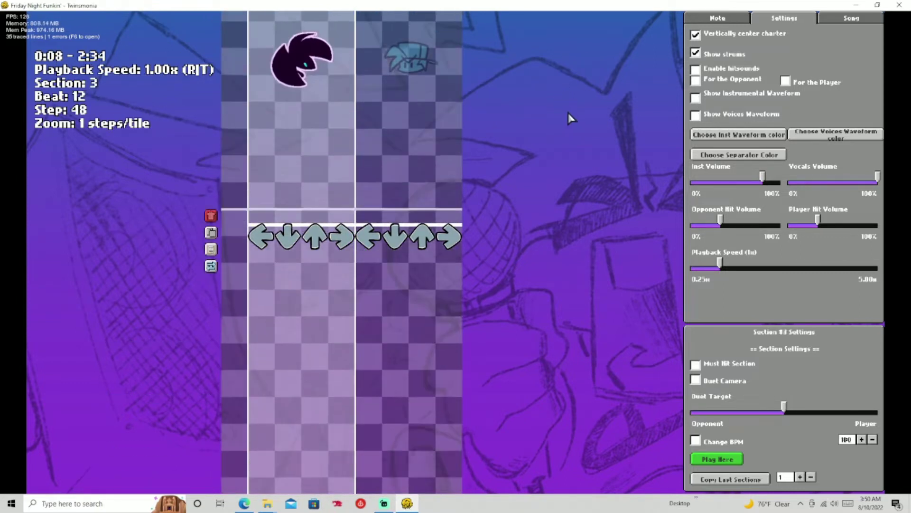
Step: View the color pickers for the instrumental and voices waveforms, closing each one without choosing a color
click(713, 136)
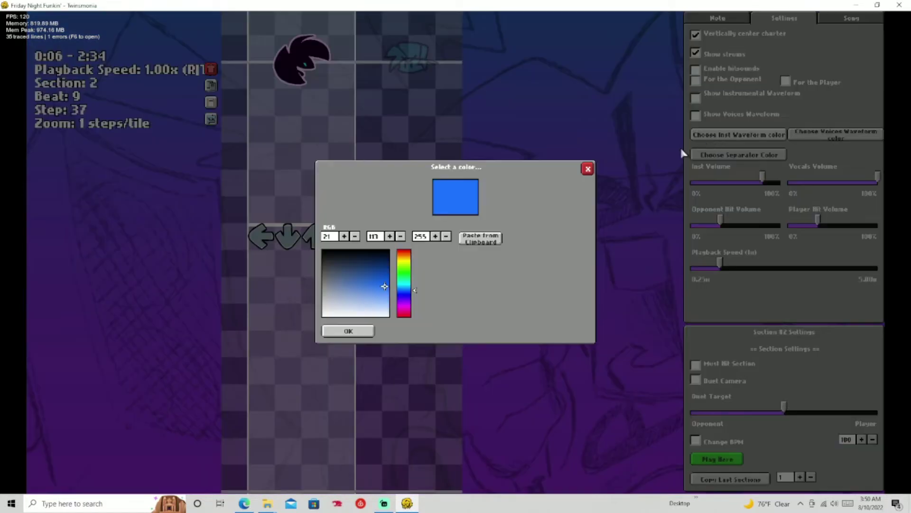
click(587, 171)
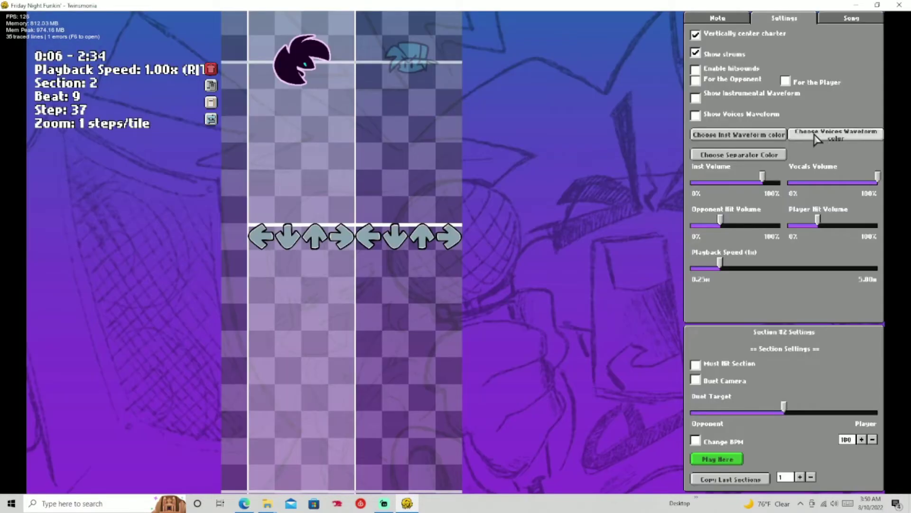
click(824, 135)
click(588, 169)
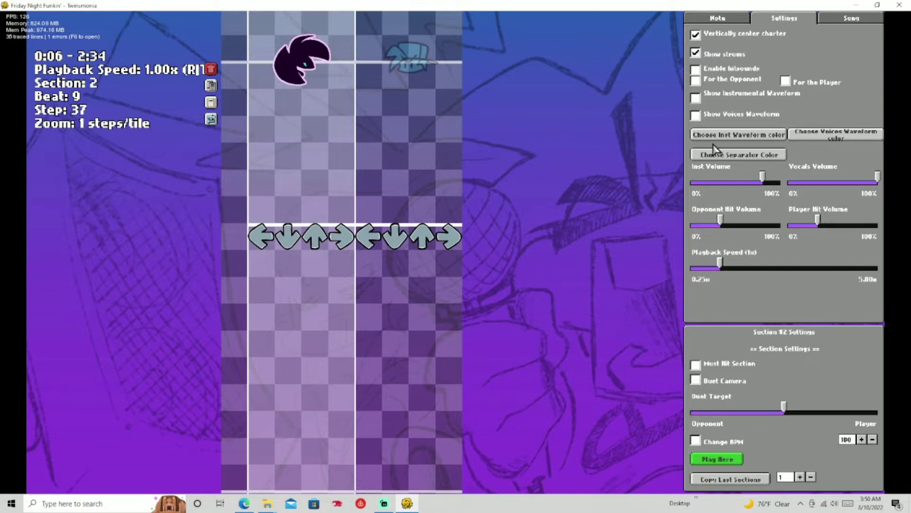
Step: Change the chart's separator color to yellow
click(741, 153)
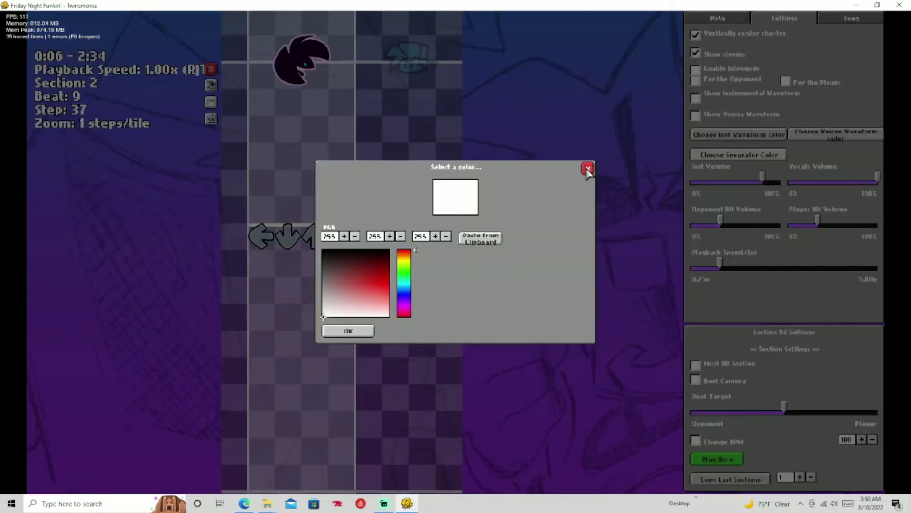
drag(406, 250, 379, 283)
click(339, 330)
scroll(579, 223, up, 20)
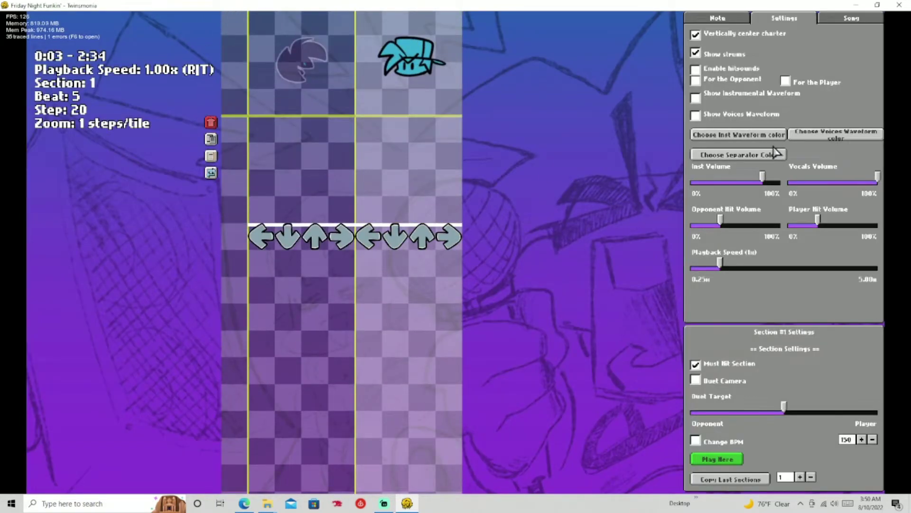
click(775, 137)
click(588, 169)
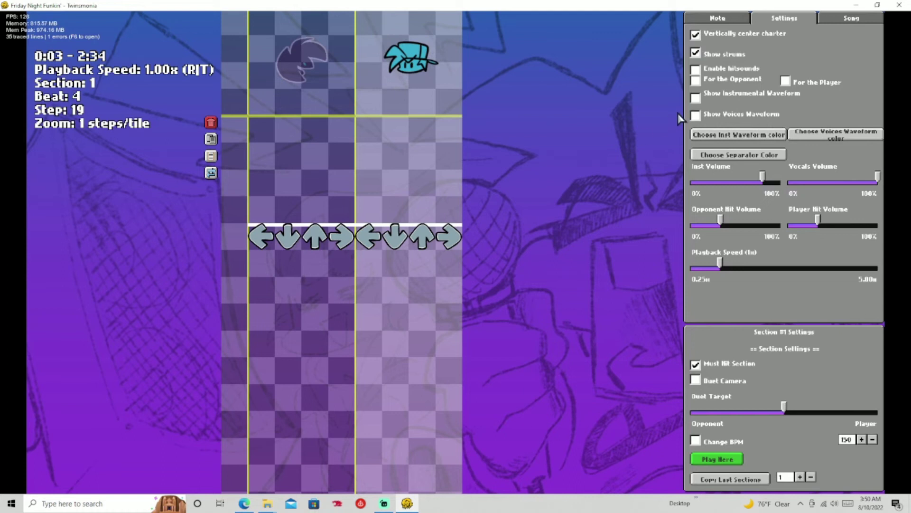
Step: Show the instrumental and voices waveforms together and examine how they overlap around section 6
click(695, 98)
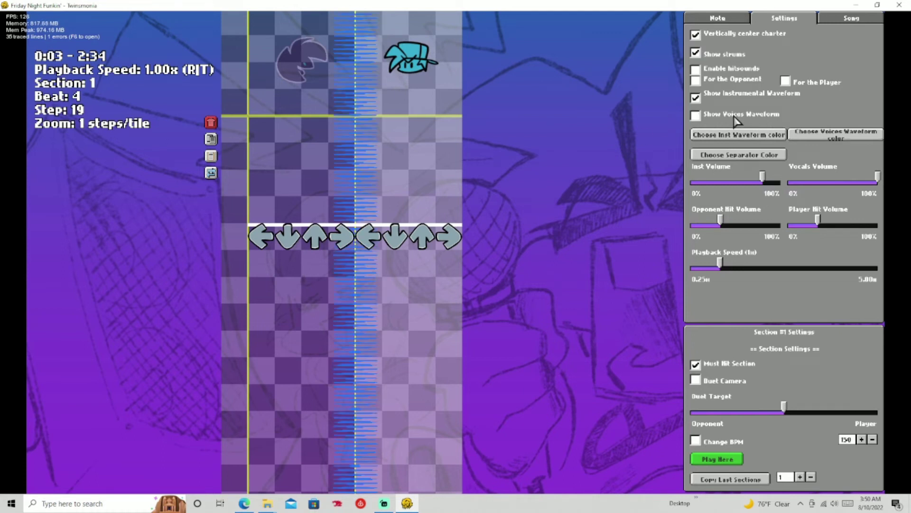
scroll(559, 224, down, 16)
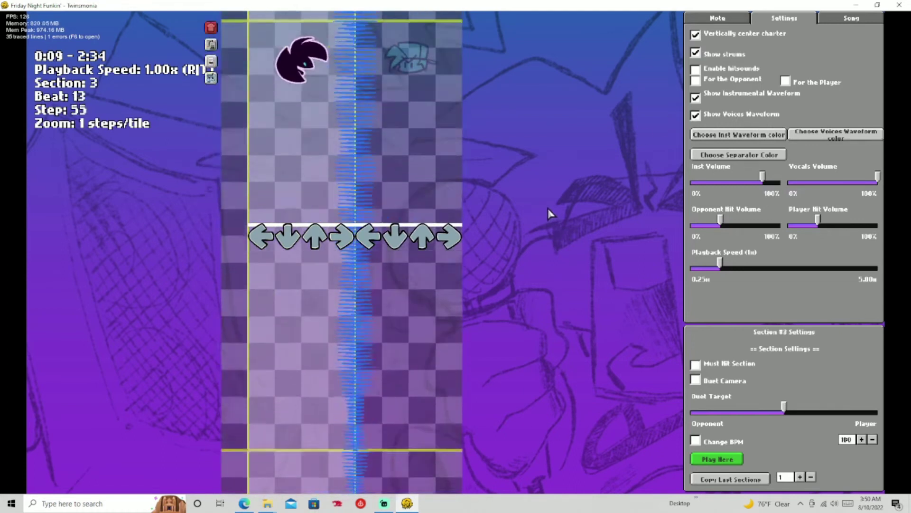
scroll(534, 217, down, 8)
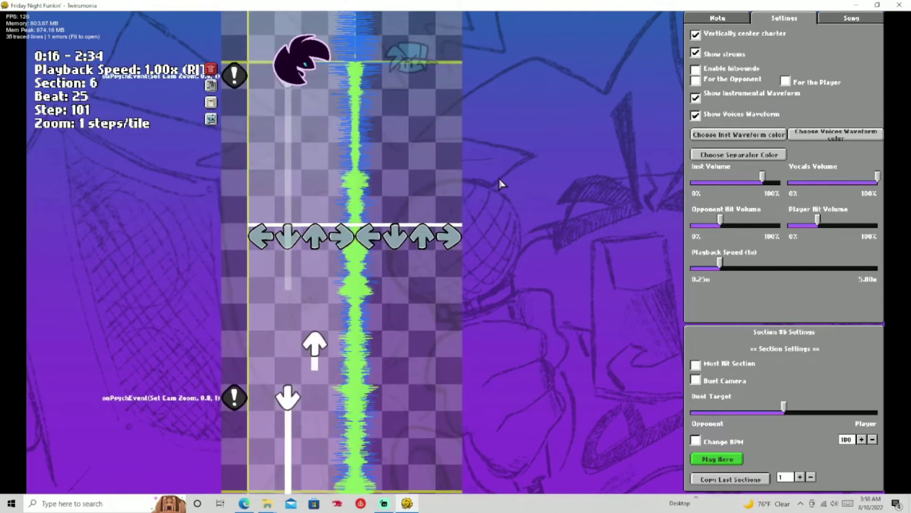
scroll(462, 179, down, 1)
scroll(468, 181, down, 1)
scroll(470, 182, up, 3)
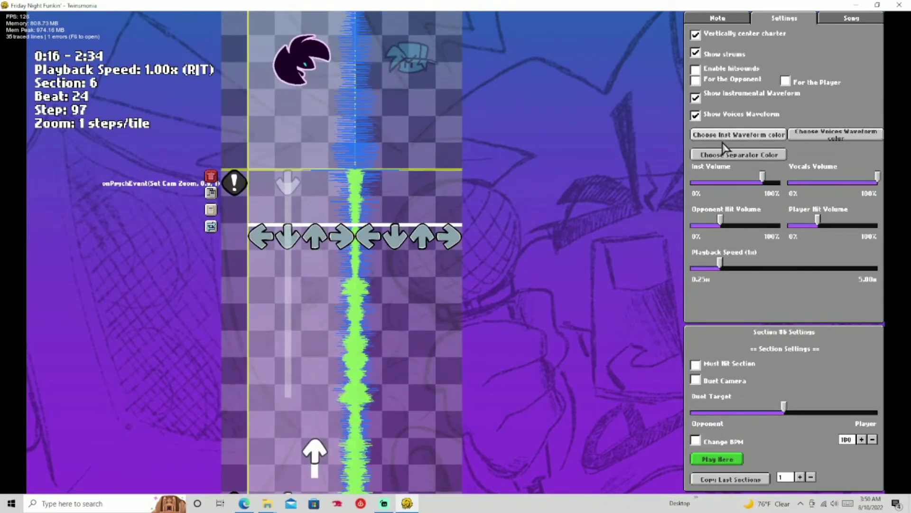
Step: Change the chart's section separator color to gray and check the separator line between sections 5 and 6
scroll(306, 155, up, 1)
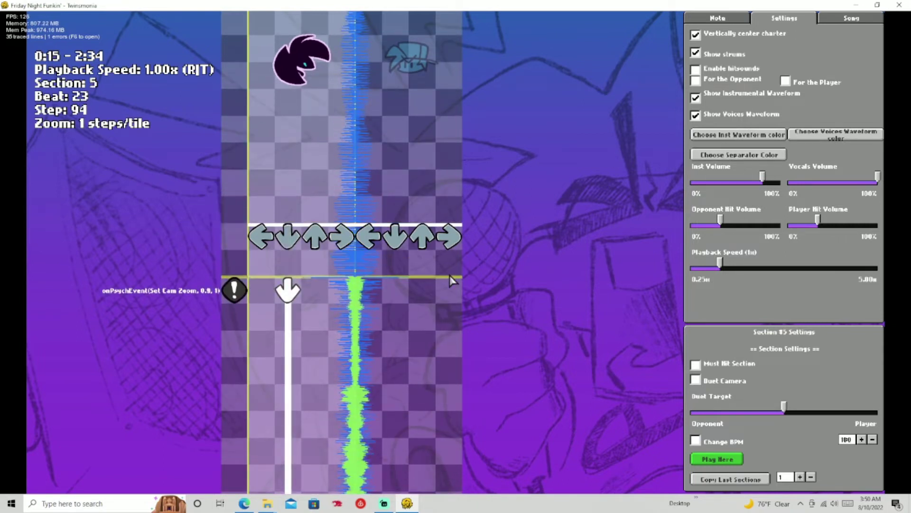
scroll(396, 227, down, 1)
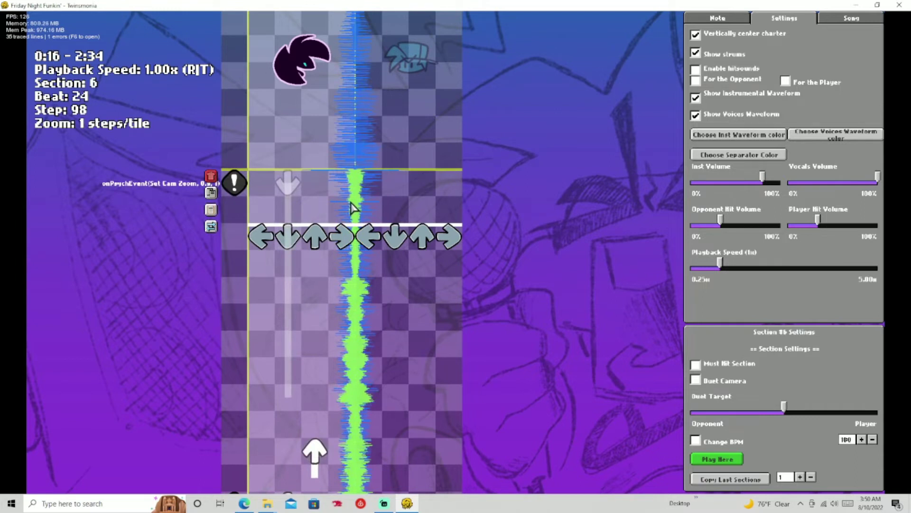
scroll(360, 311, up, 2)
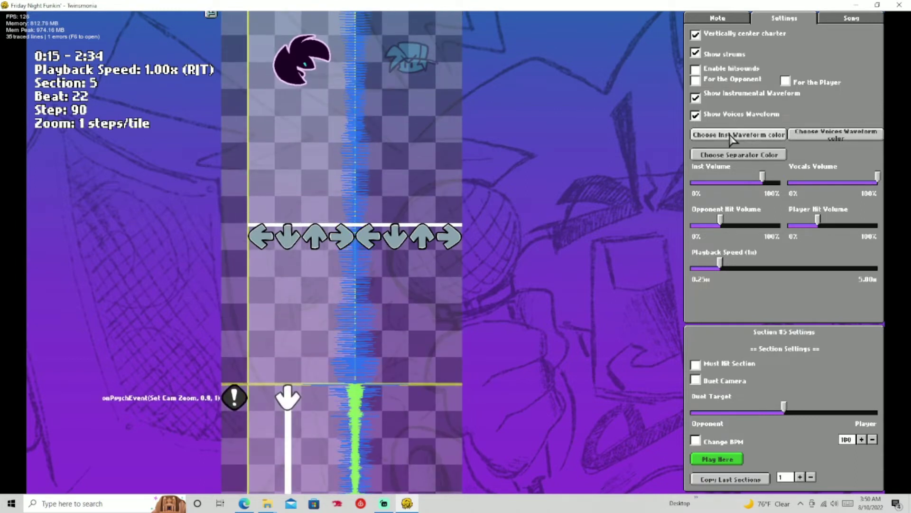
click(754, 157)
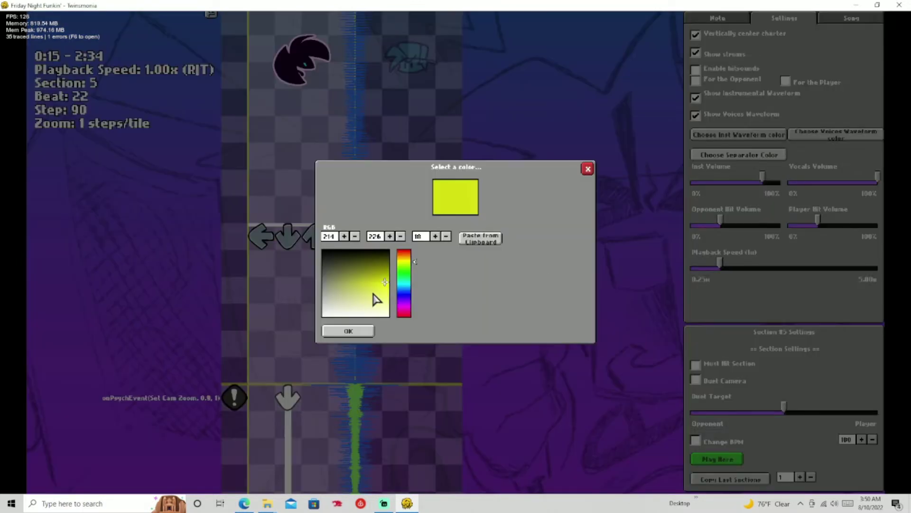
drag(373, 293, 315, 292)
click(328, 331)
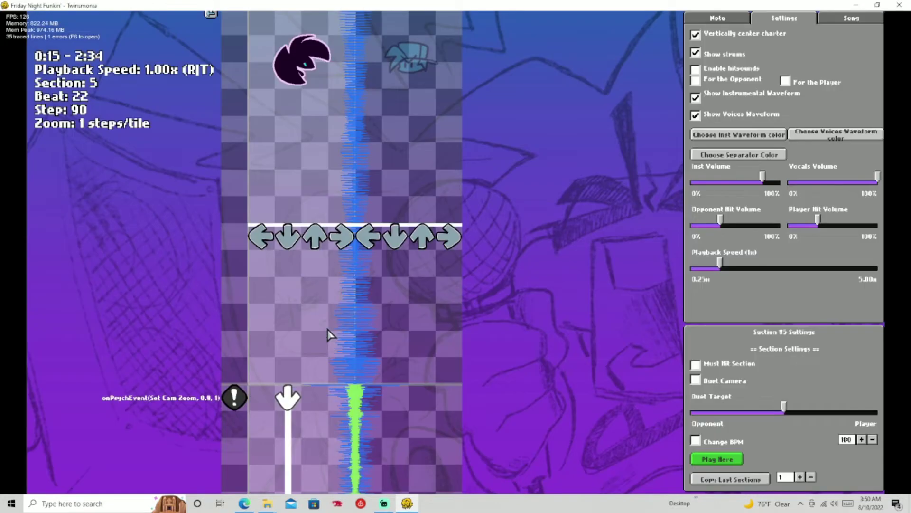
scroll(364, 256, down, 7)
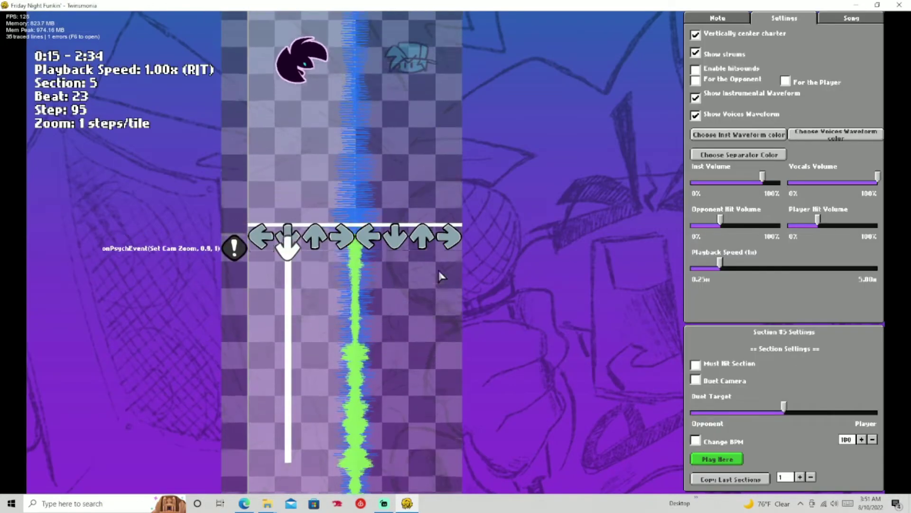
scroll(446, 271, up, 7)
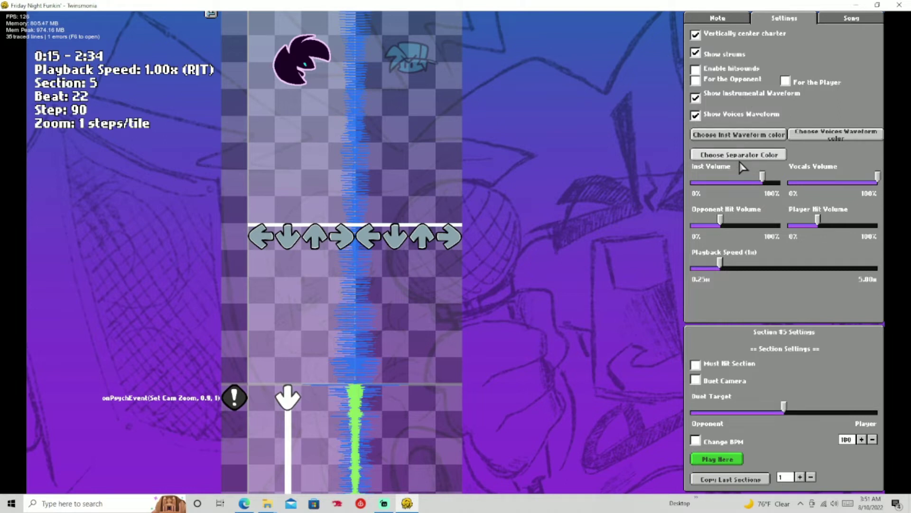
Step: Hide both the instrumental and voices waveforms in the chart
click(733, 115)
click(723, 97)
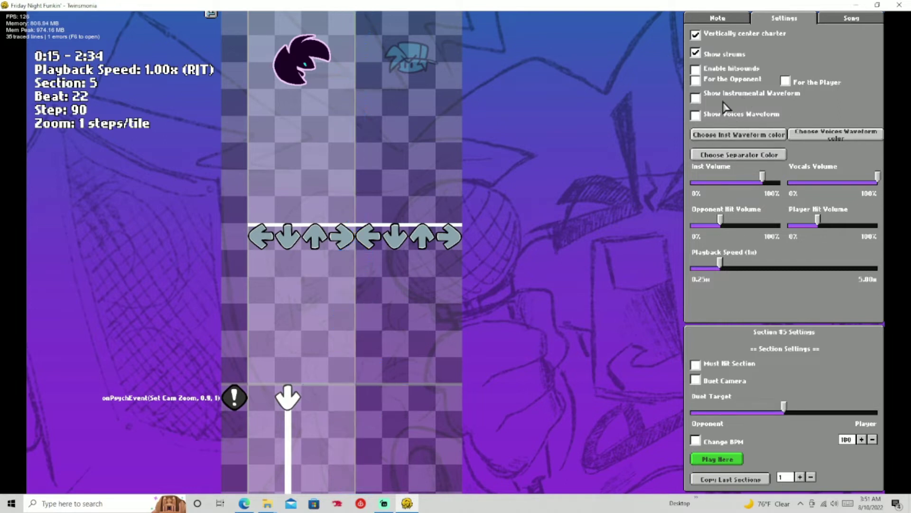
scroll(671, 136, down, 1)
scroll(707, 180, down, 2)
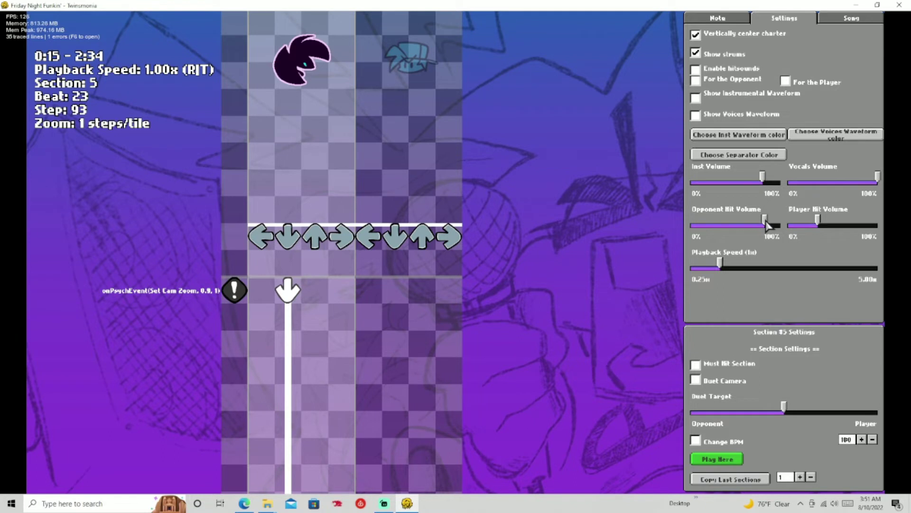
Step: Raise the opponent hit volume to 100% and enable hitsounds for the opponent while playing the chart from section 5
scroll(550, 234, down, 3)
scroll(550, 233, up, 4)
key(space)
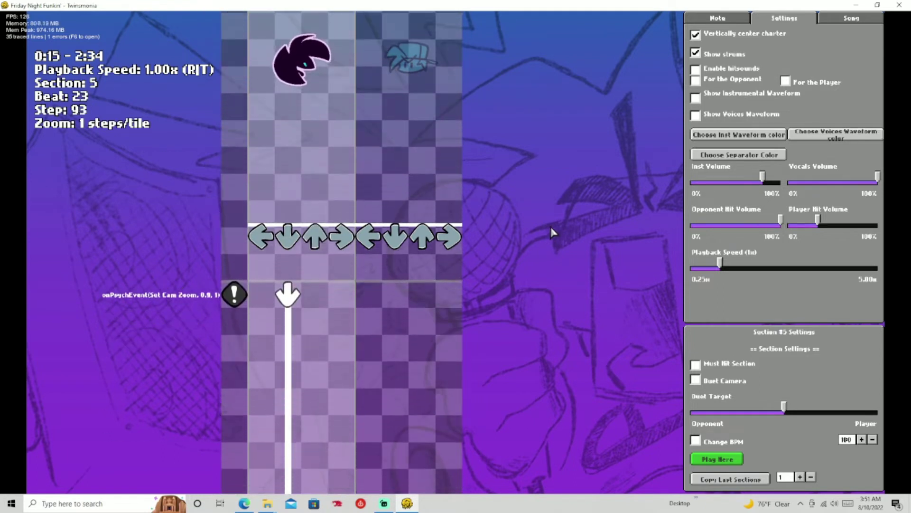
click(747, 82)
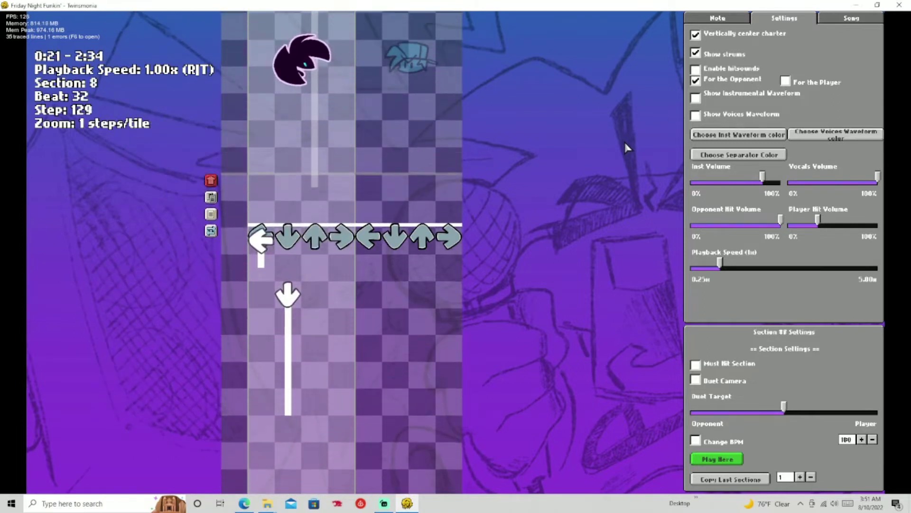
scroll(627, 166, up, 8)
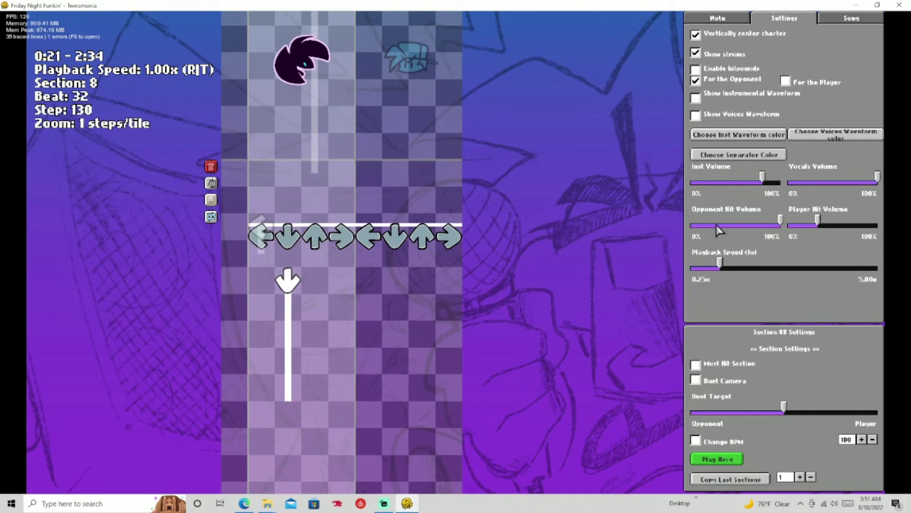
key(space)
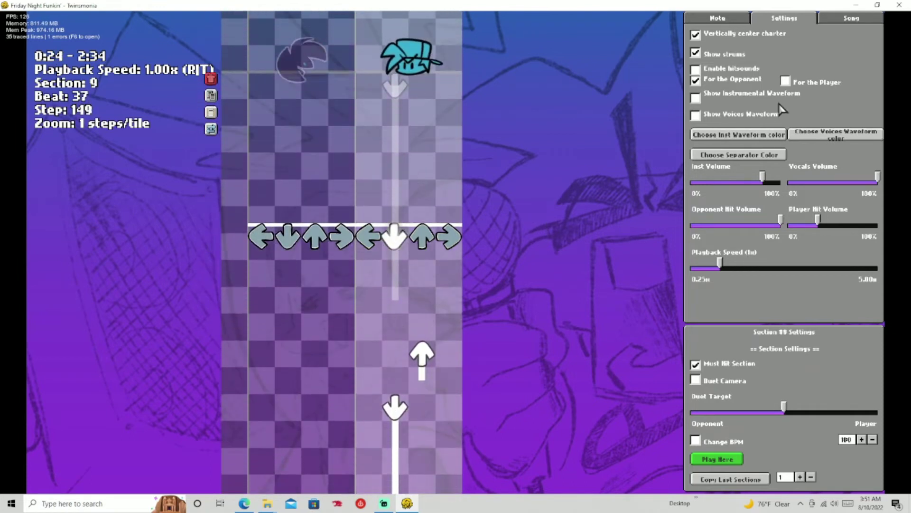
Step: Turn on hitsounds, including for the player, and lower the opponent hit volume to about a quarter of its range
click(786, 80)
click(695, 70)
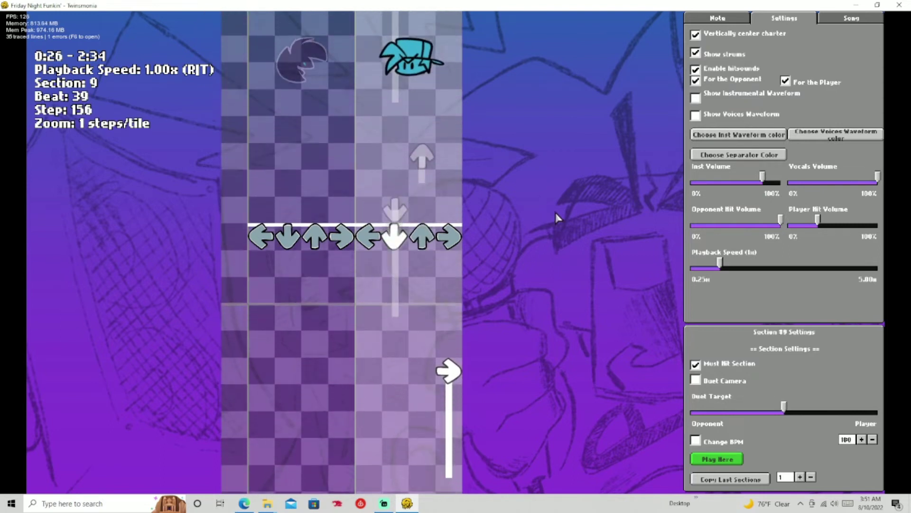
scroll(509, 213, up, 15)
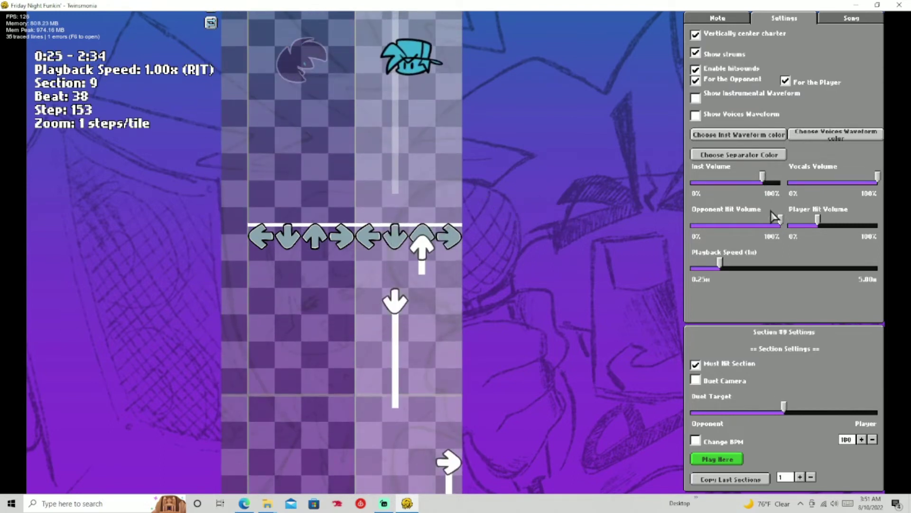
scroll(631, 240, up, 20)
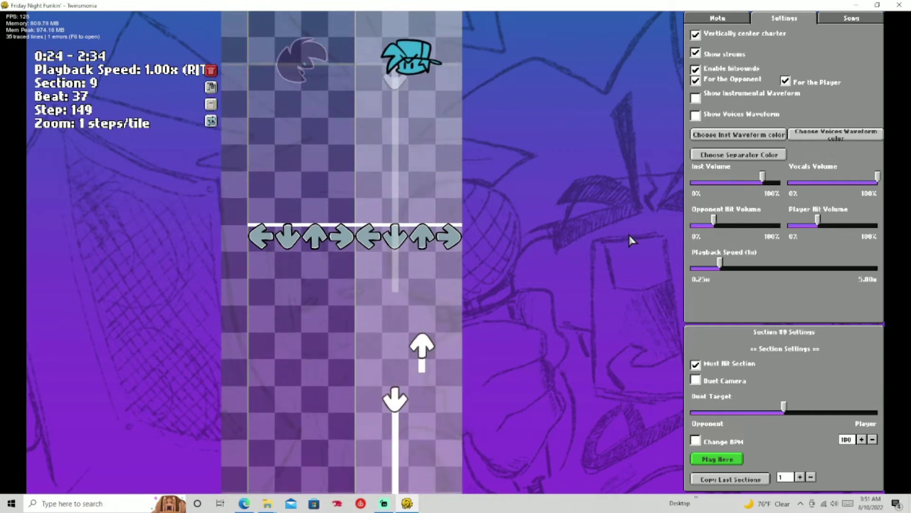
scroll(437, 213, up, 20)
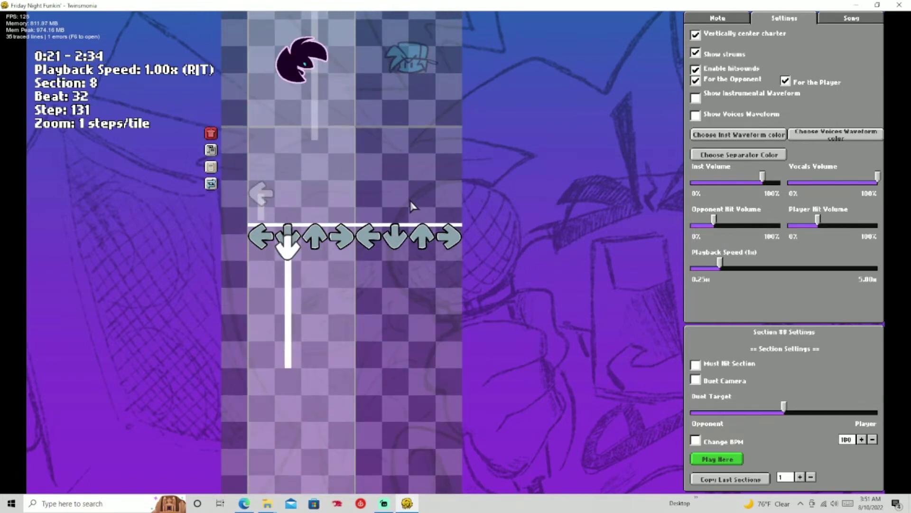
Step: Set the playback speed to 5.00x and play the chart at that speed
drag(712, 274, 841, 272)
key(space)
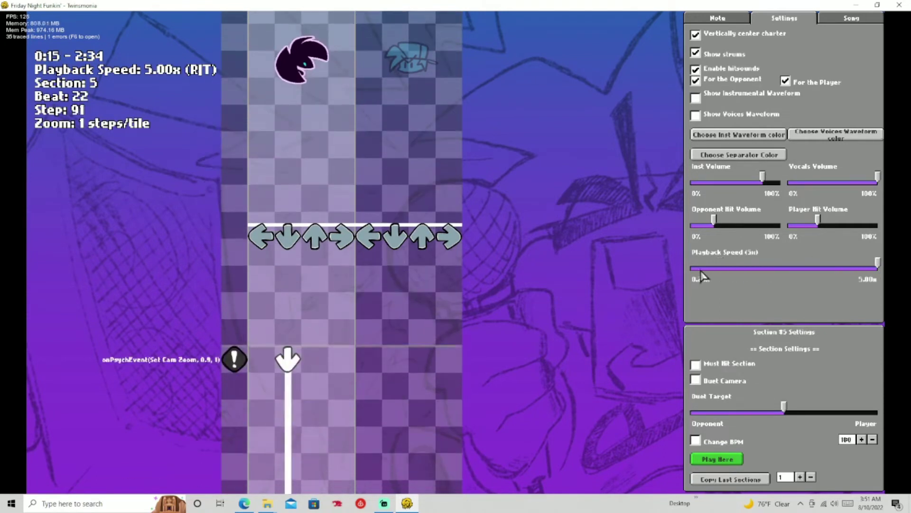